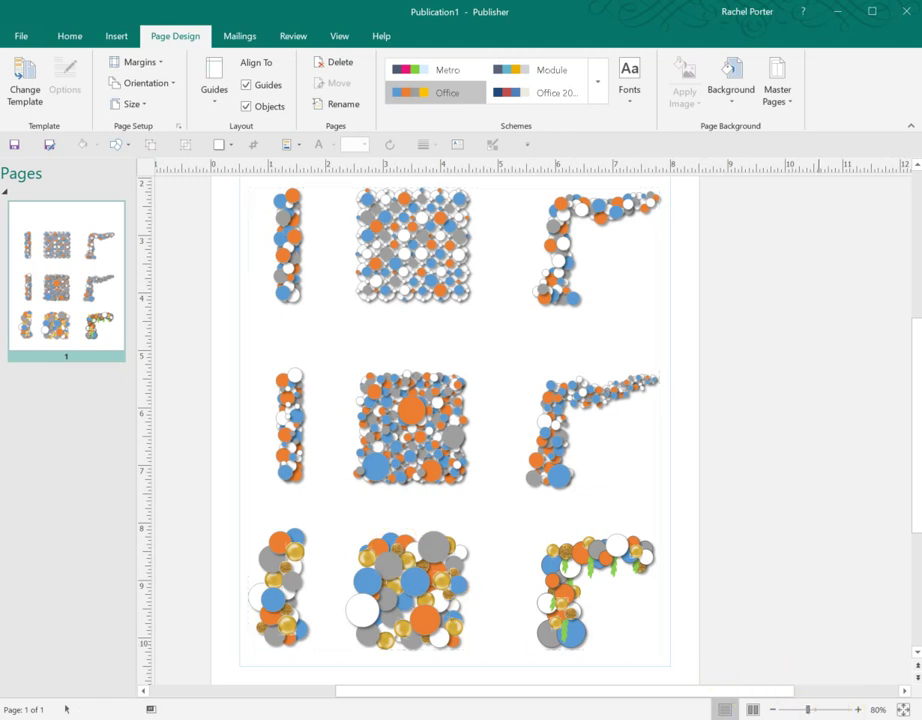
# Apply the Opulent colour scheme, turning the balloon clusters magenta, purple and pink.
pyautogui.click(819, 712)
pyautogui.click(811, 708)
pyautogui.moveTo(430, 630); pyautogui.dragTo(494, 452)
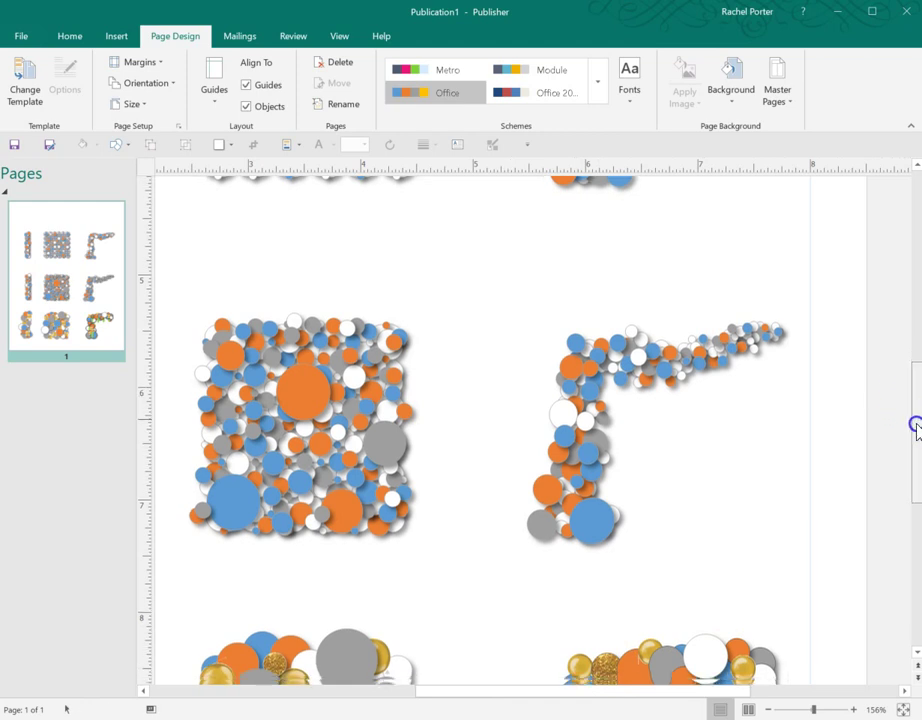
pyautogui.moveTo(917, 432); pyautogui.dragTo(917, 488)
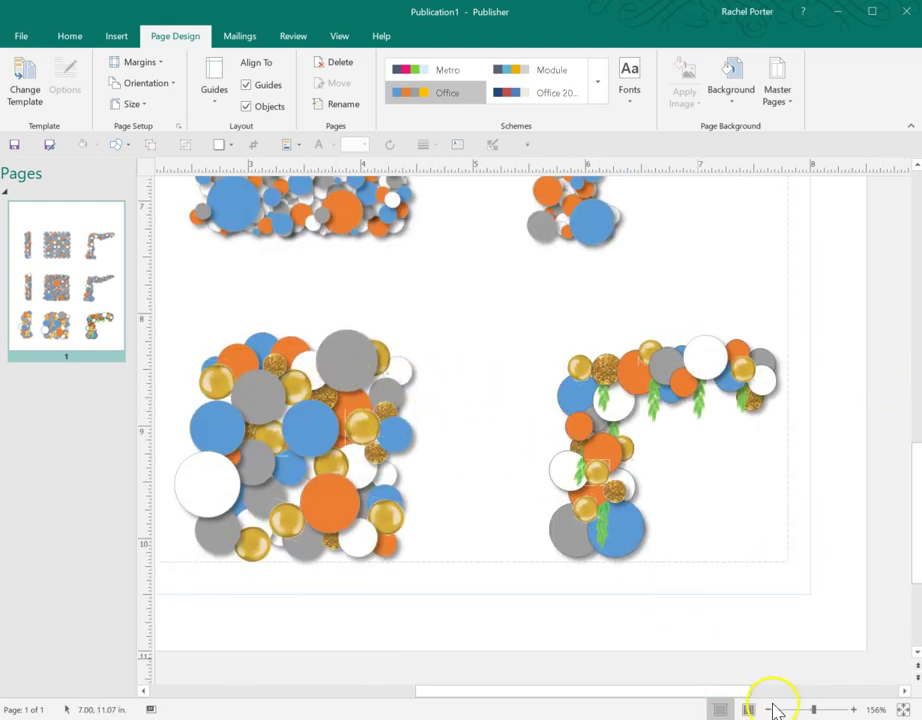
pyautogui.moveTo(813, 709); pyautogui.dragTo(803, 709)
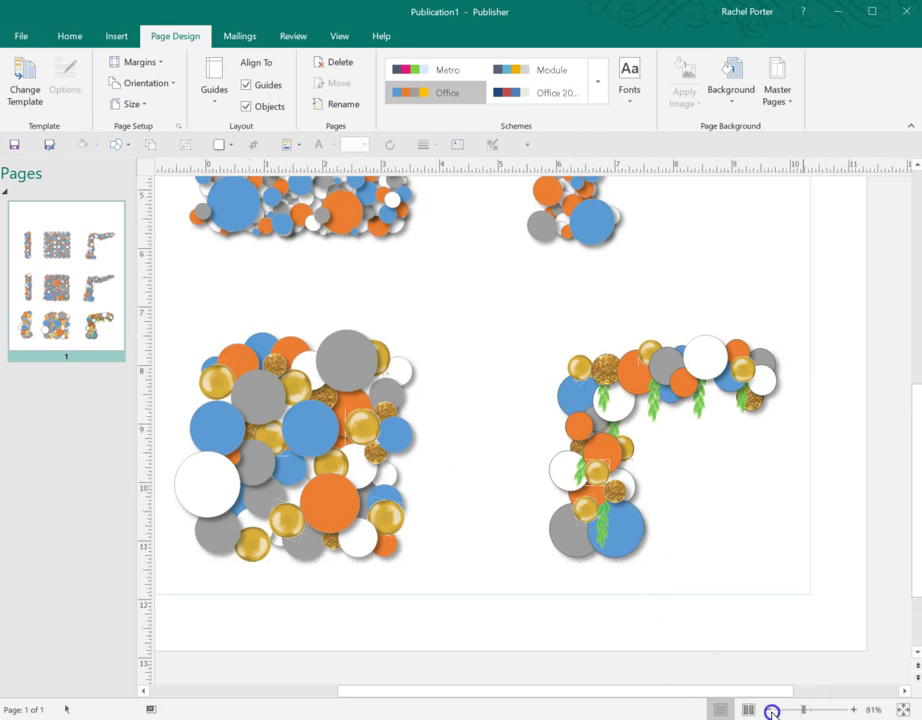
pyautogui.moveTo(669, 695); pyautogui.dragTo(623, 690)
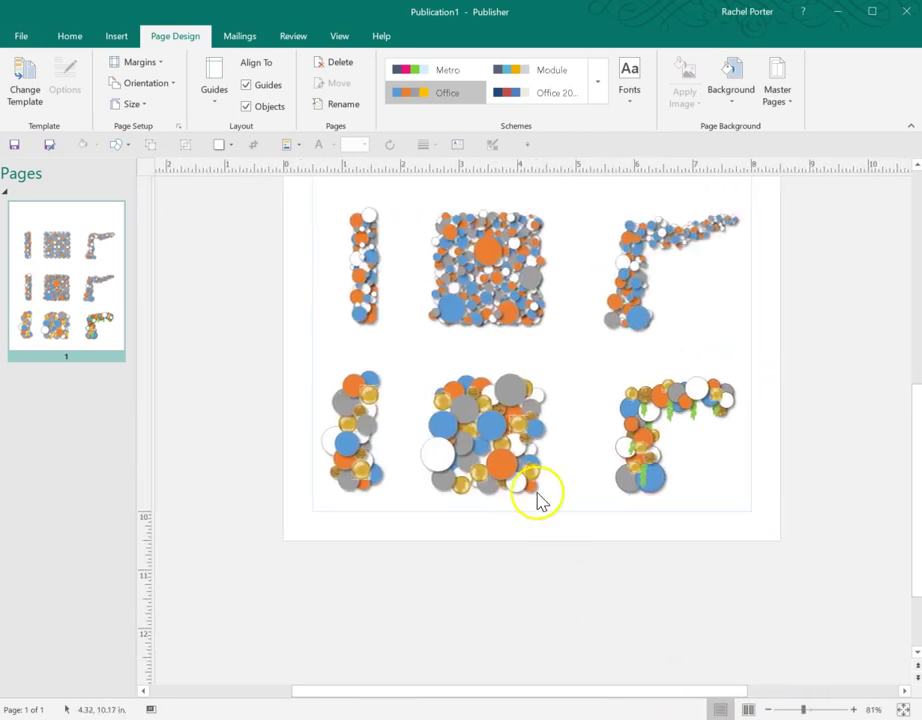
pyautogui.scroll(4, 537, 497)
pyautogui.scroll(1, 537, 507)
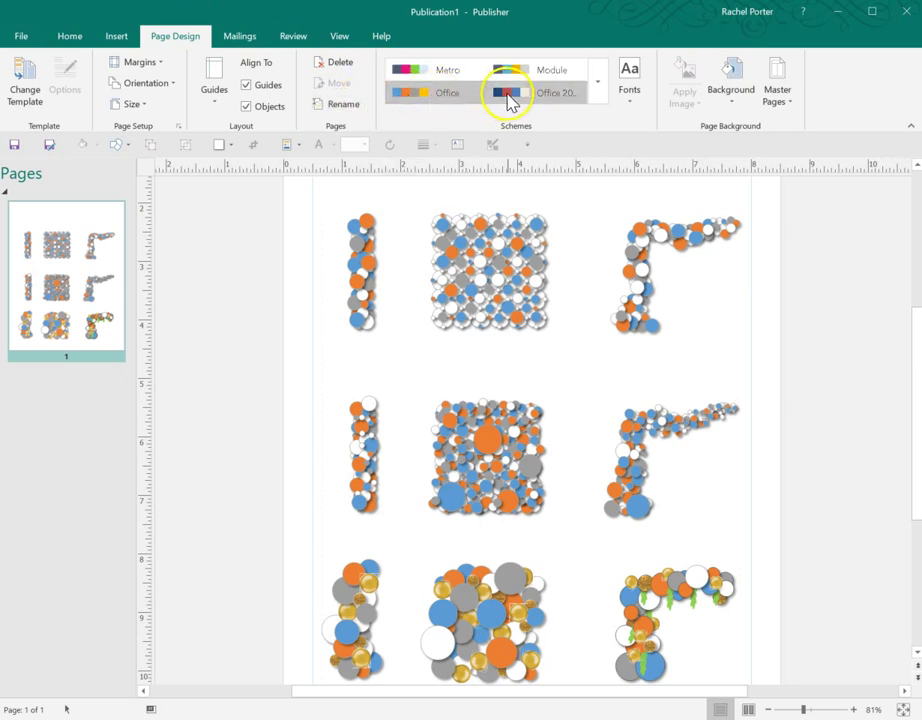
pyautogui.click(597, 88)
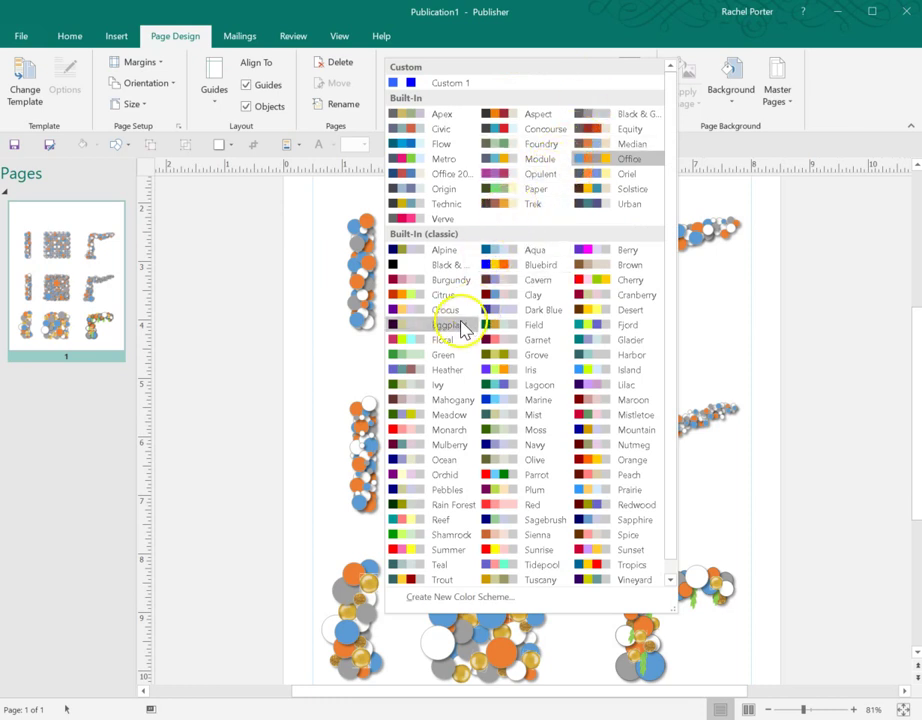
pyautogui.click(567, 466)
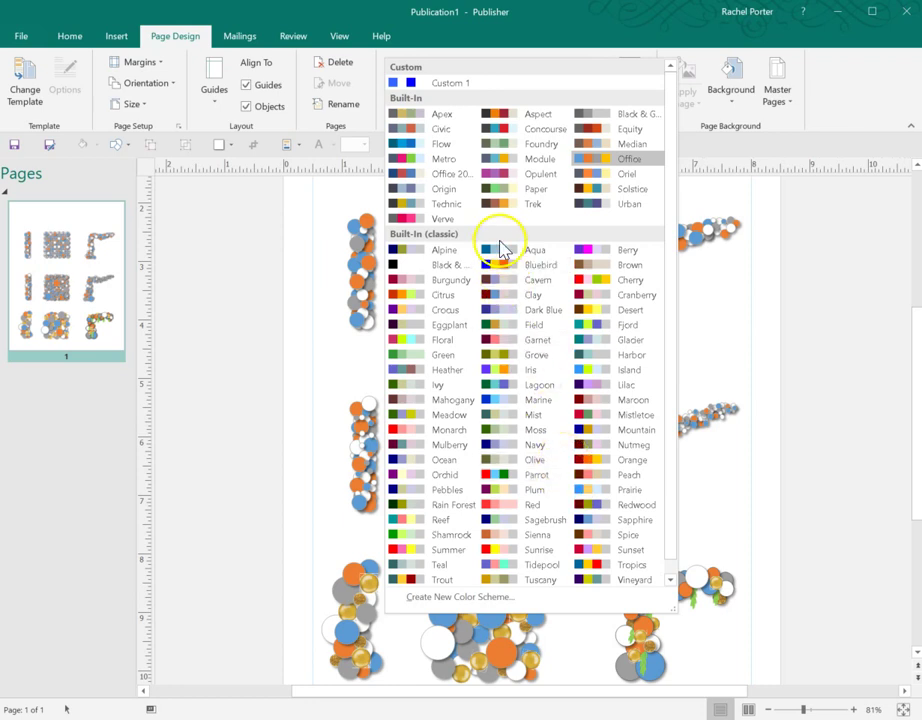
pyautogui.click(487, 180)
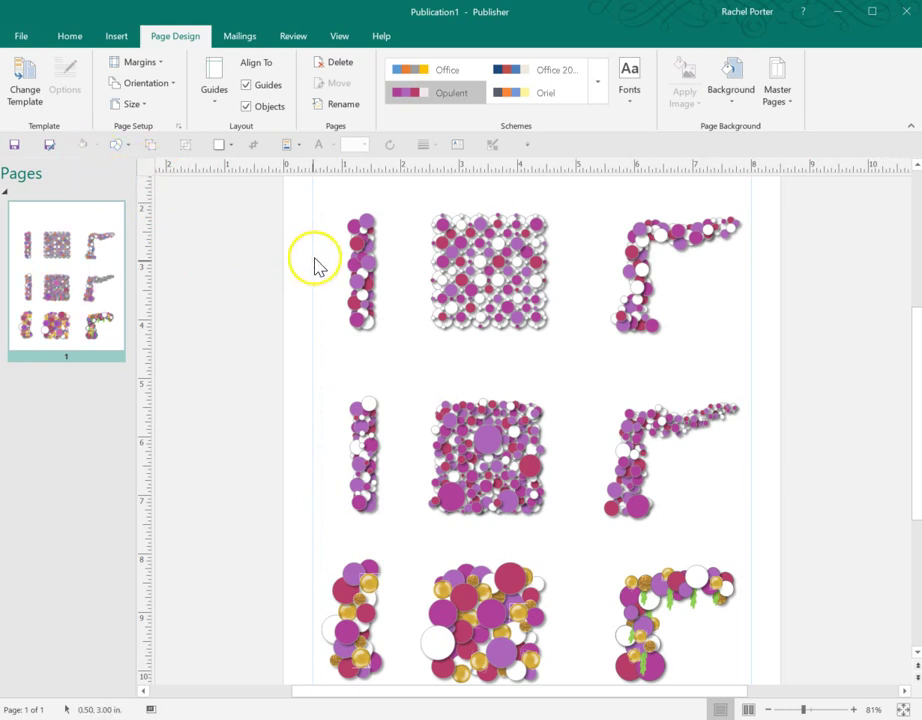
pyautogui.click(350, 258)
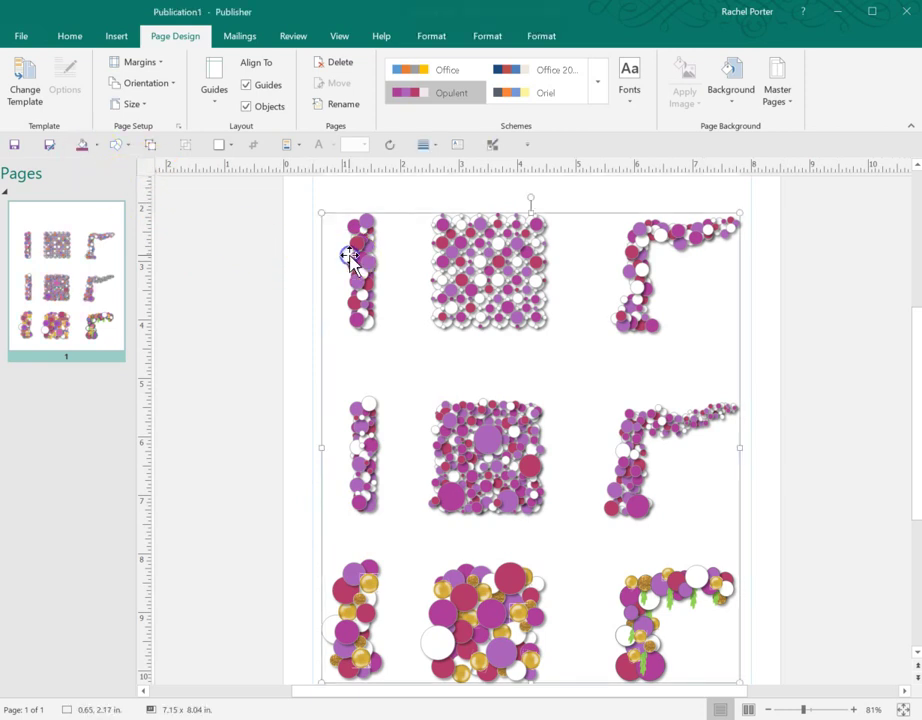
pyautogui.click(97, 147)
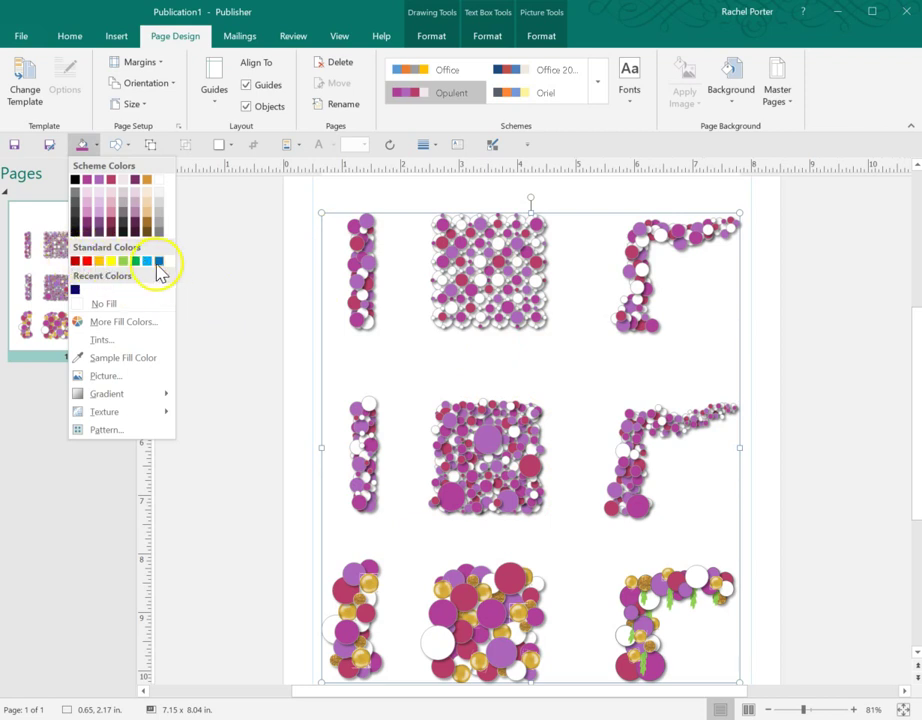
pyautogui.click(125, 321)
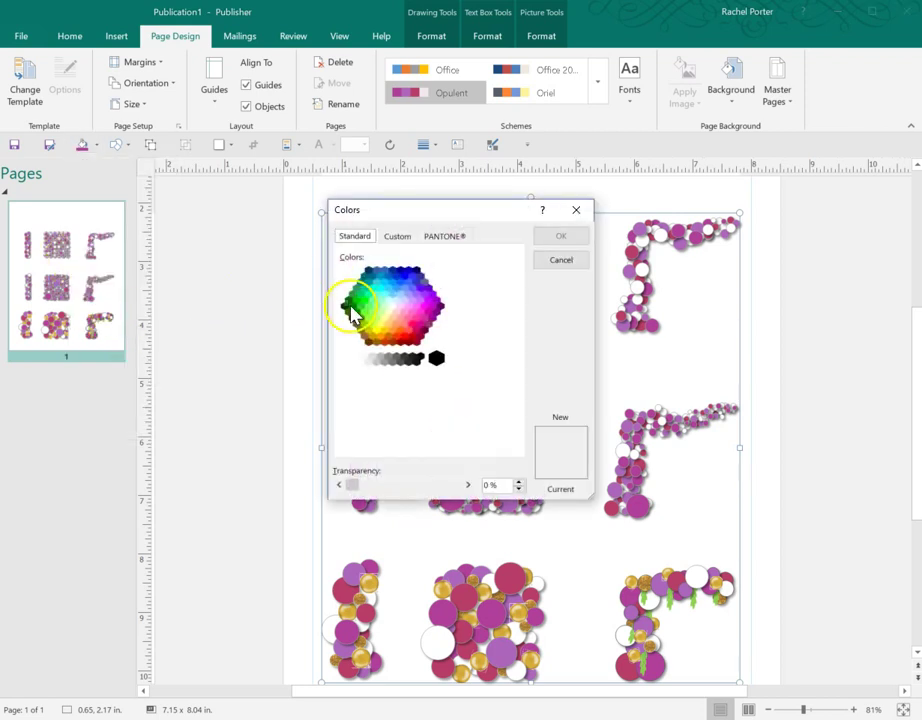
pyautogui.click(561, 260)
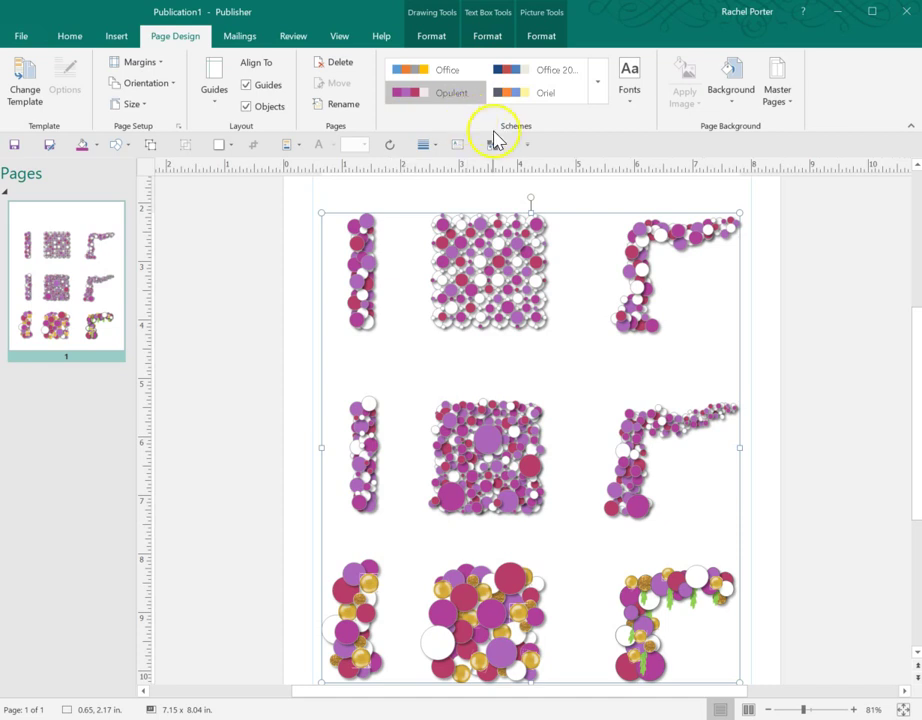
# Apply the olive-green Grove scheme from the Built-In (classic) scheme list.
pyautogui.click(598, 92)
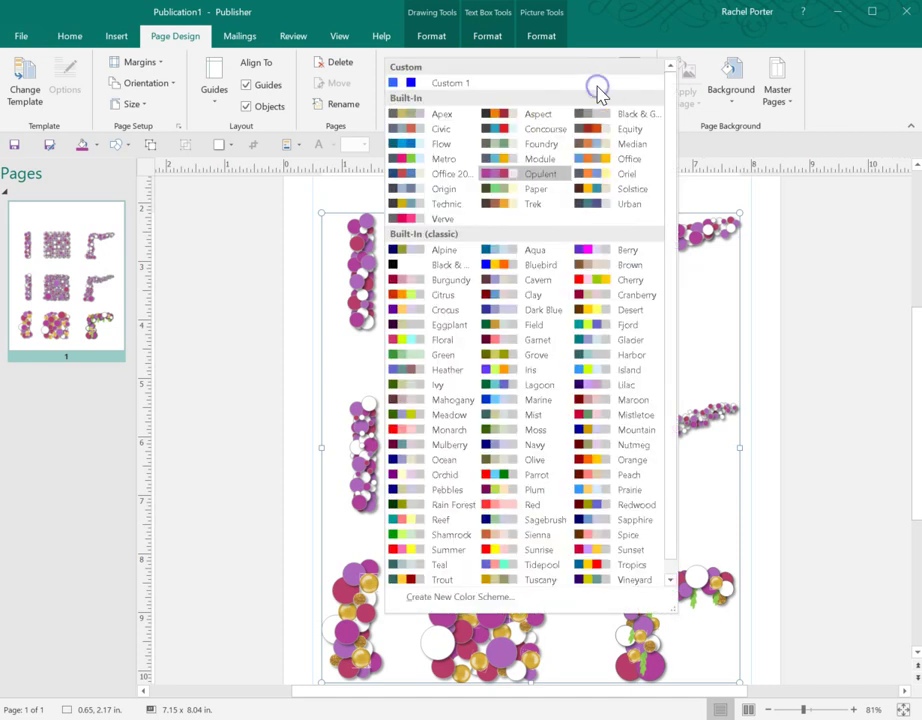
pyautogui.click(504, 356)
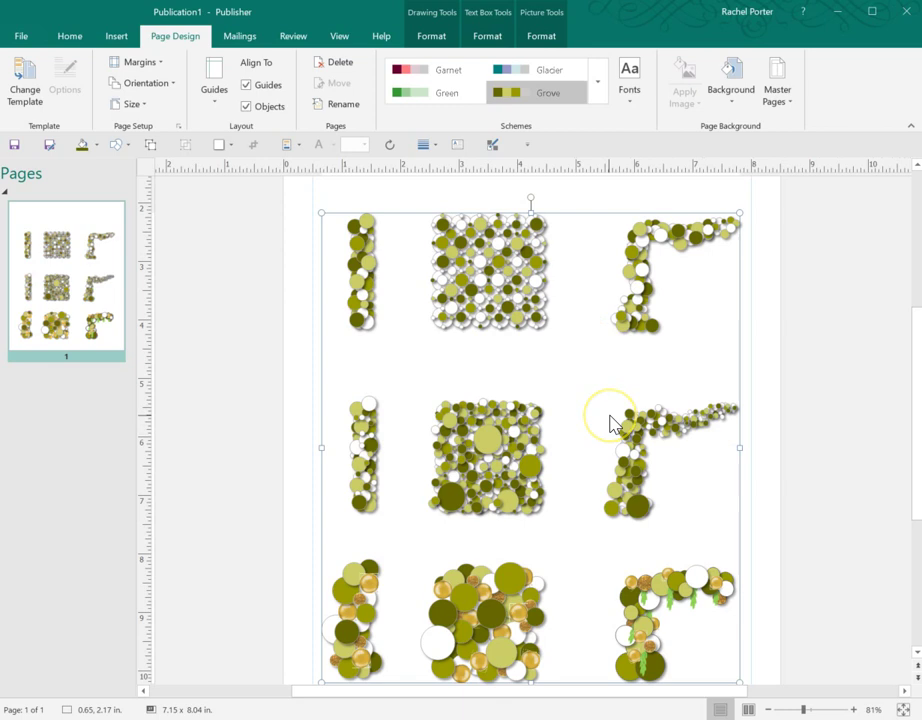
pyautogui.click(600, 98)
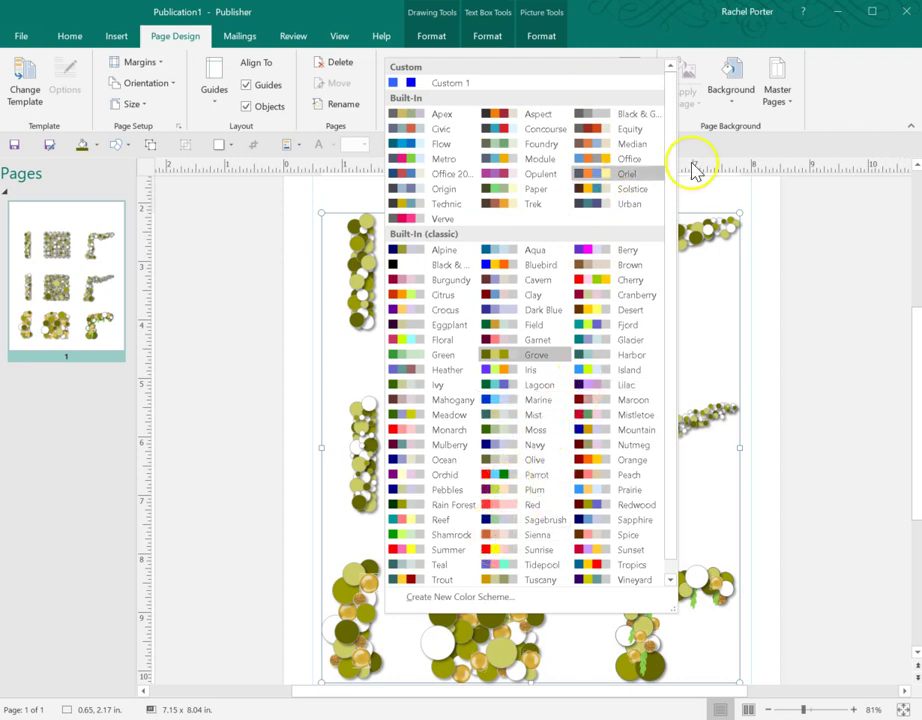
pyautogui.click(813, 237)
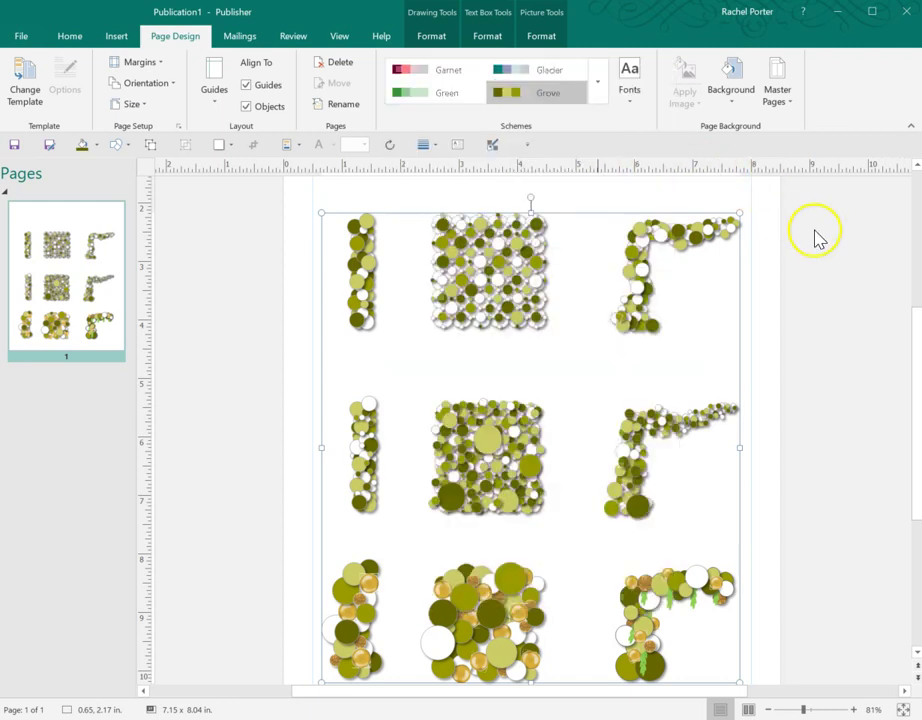
pyautogui.click(600, 93)
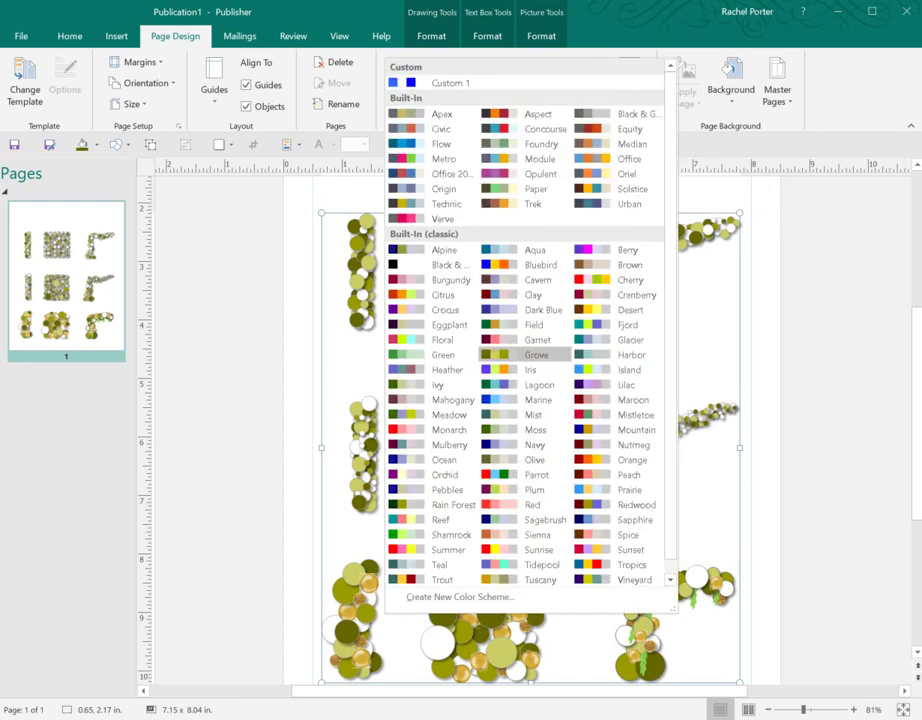
# Save a new colour scheme 'Test' with lime, orange and magenta for Accents 1–3.
pyautogui.click(440, 598)
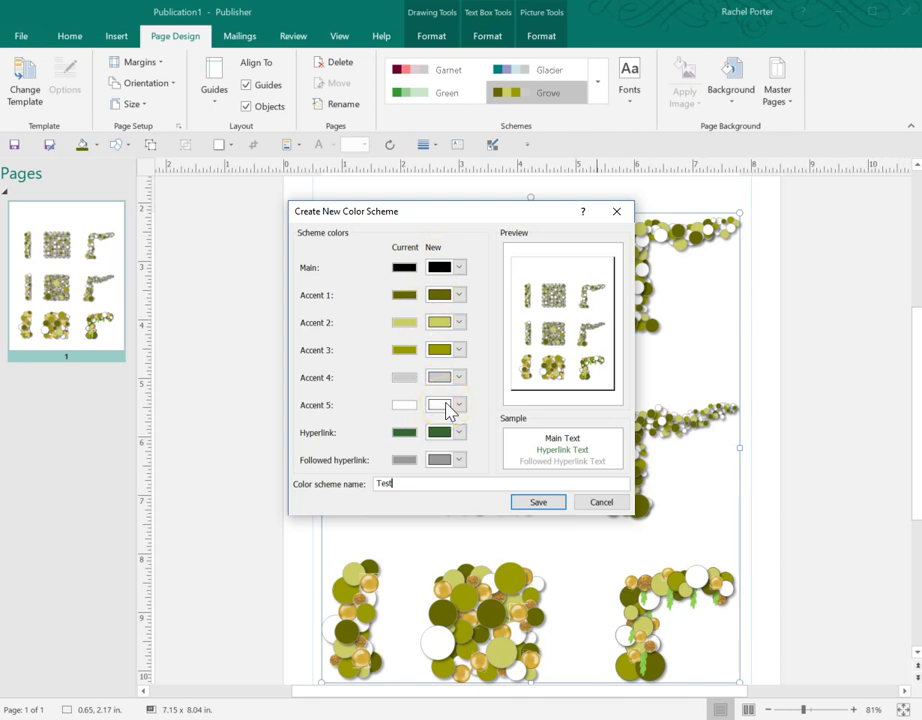
pyautogui.click(461, 297)
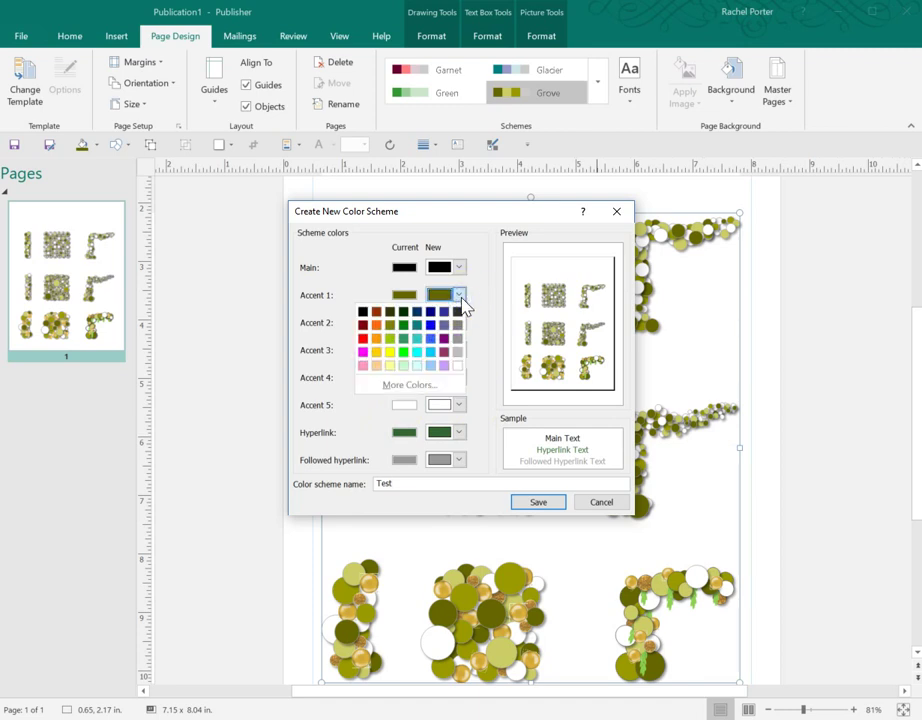
pyautogui.click(389, 338)
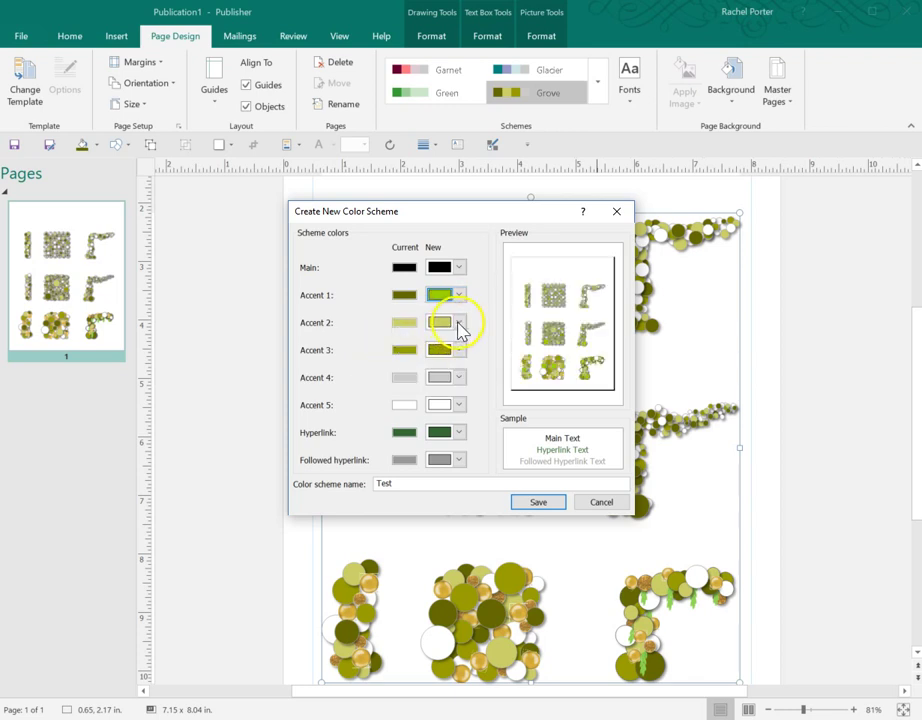
pyautogui.click(459, 323)
pyautogui.click(375, 367)
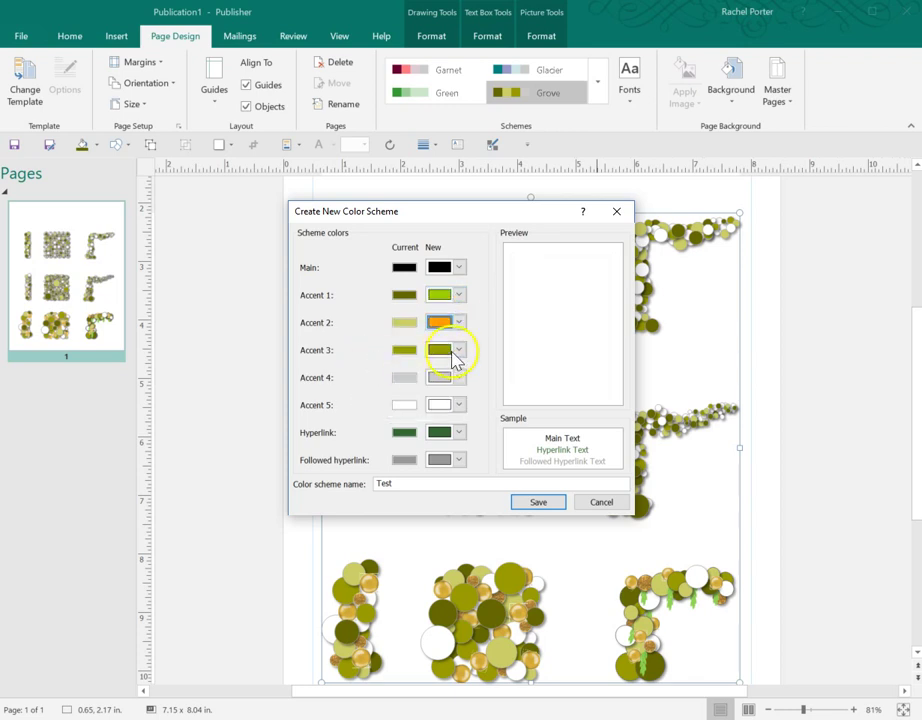
pyautogui.click(459, 350)
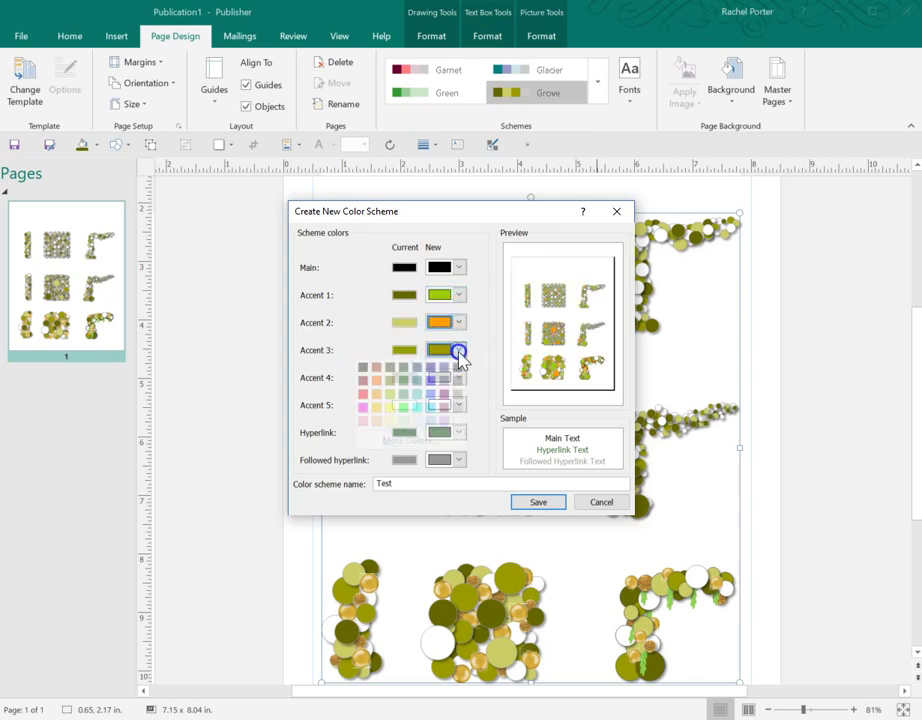
pyautogui.click(363, 407)
pyautogui.click(533, 502)
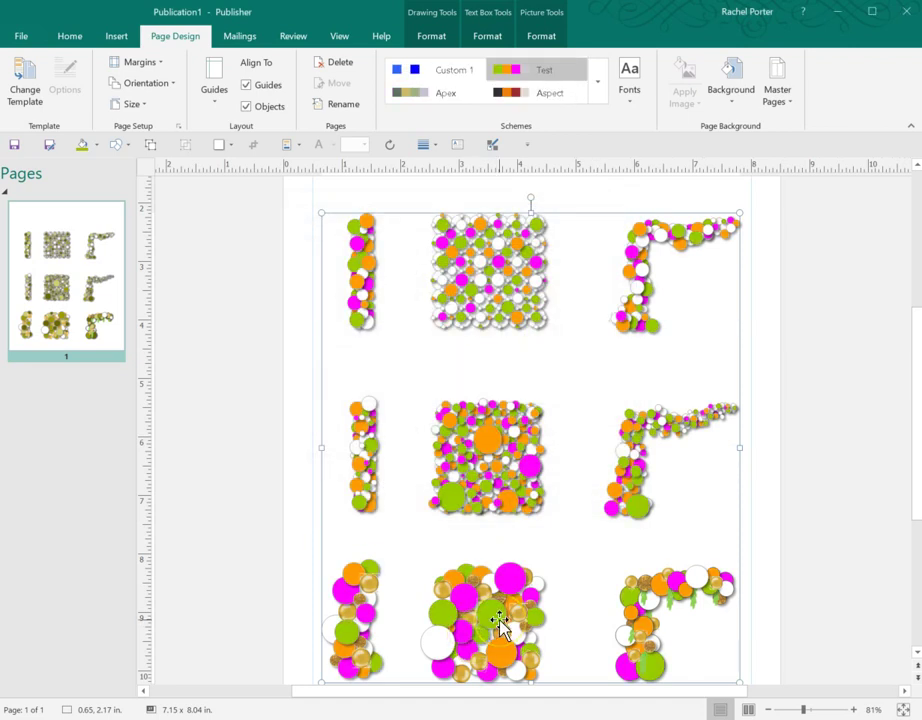
# Edit the Test scheme to light mint, light pink and pale yellow Accents 1–3 and save.
pyautogui.rightClick(546, 76)
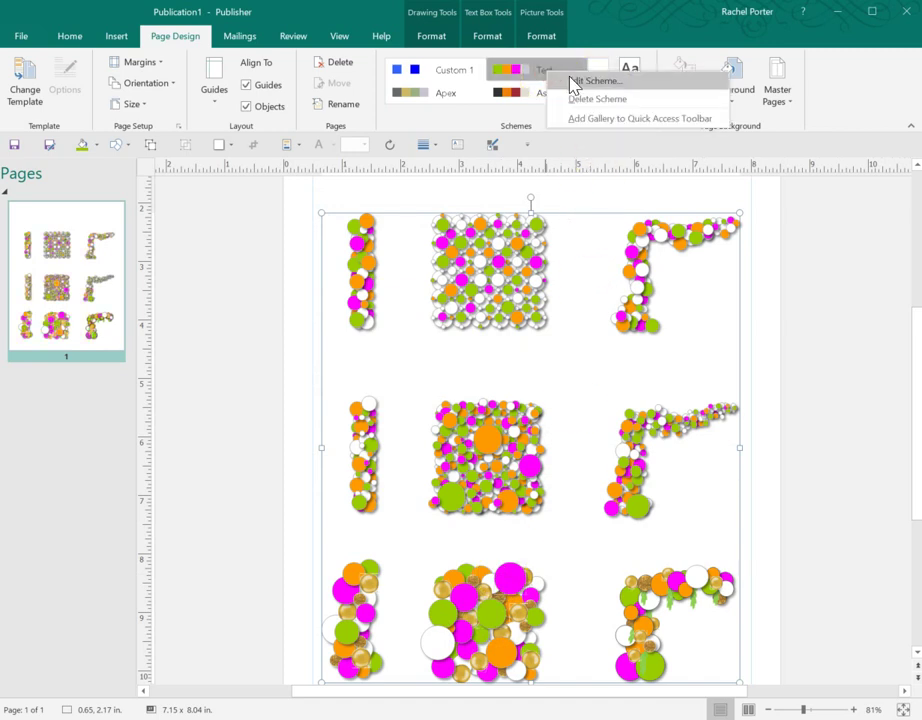
pyautogui.click(594, 81)
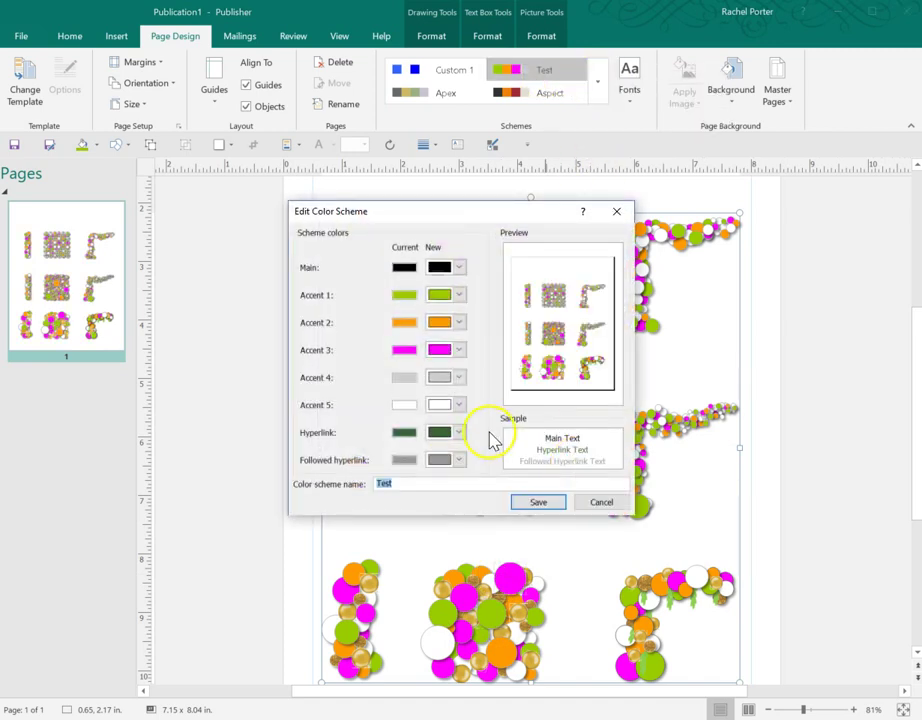
pyautogui.click(459, 350)
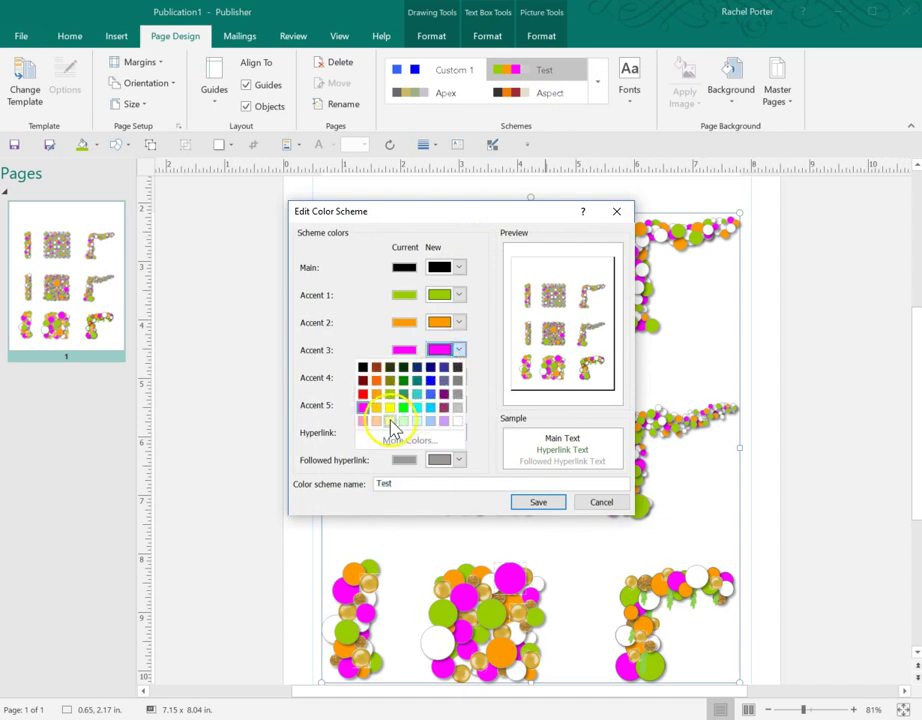
pyautogui.click(390, 421)
pyautogui.click(459, 322)
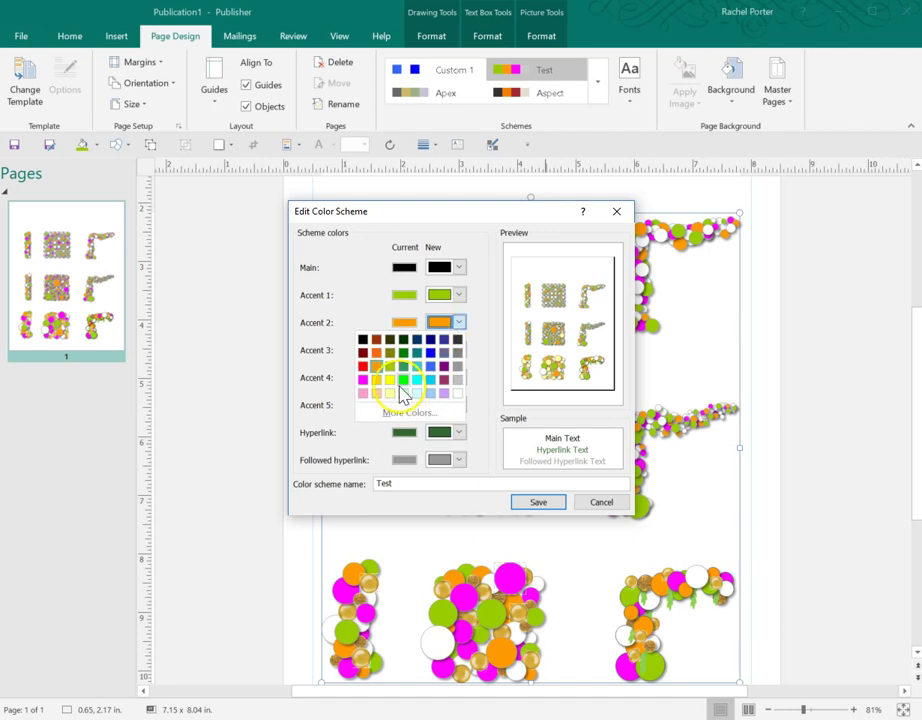
pyautogui.click(363, 393)
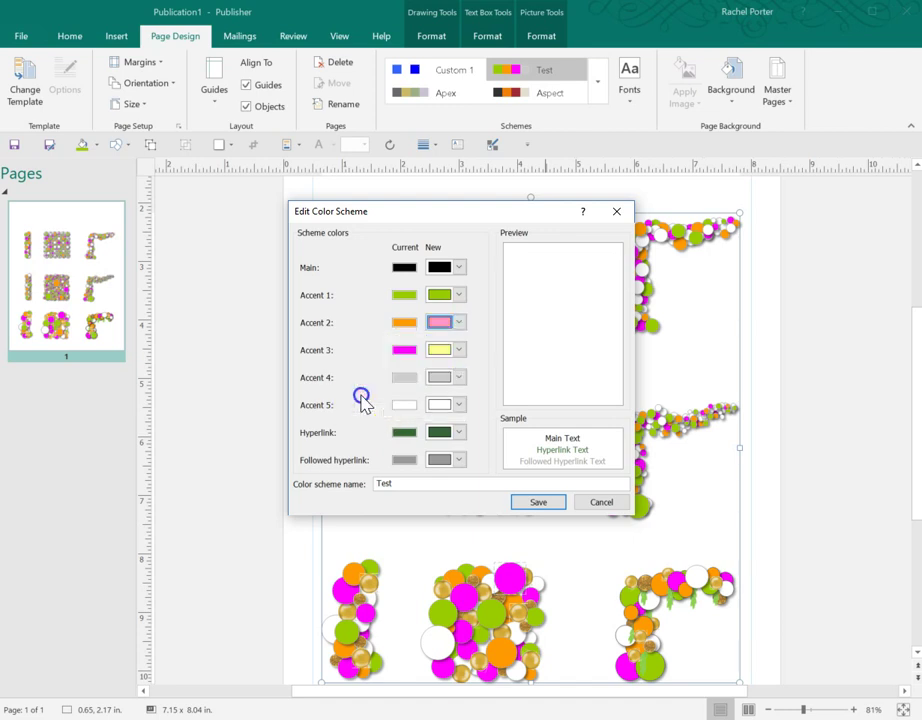
pyautogui.click(459, 295)
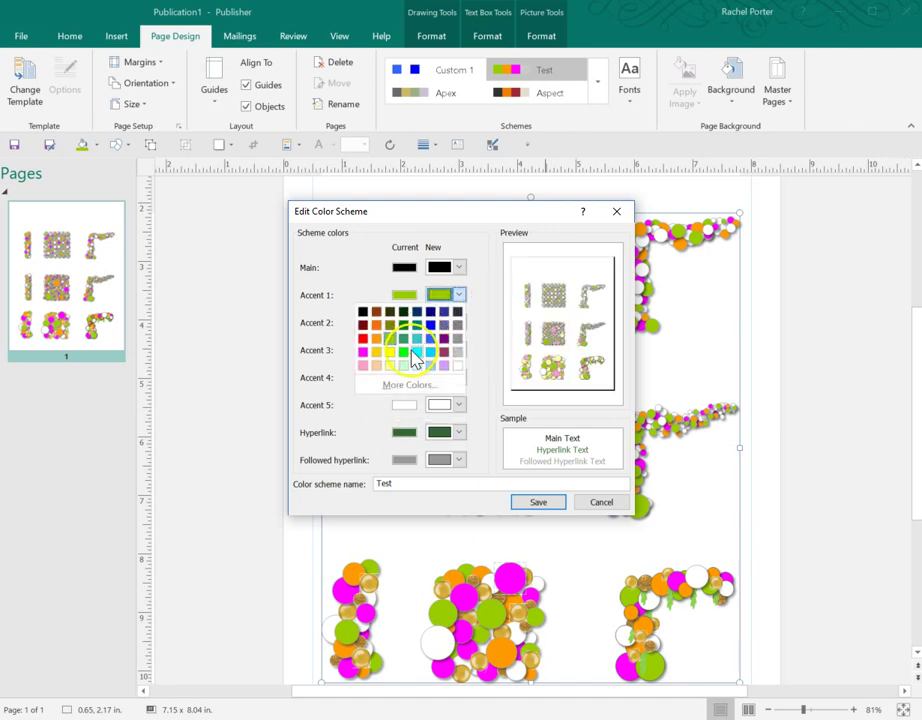
pyautogui.click(403, 366)
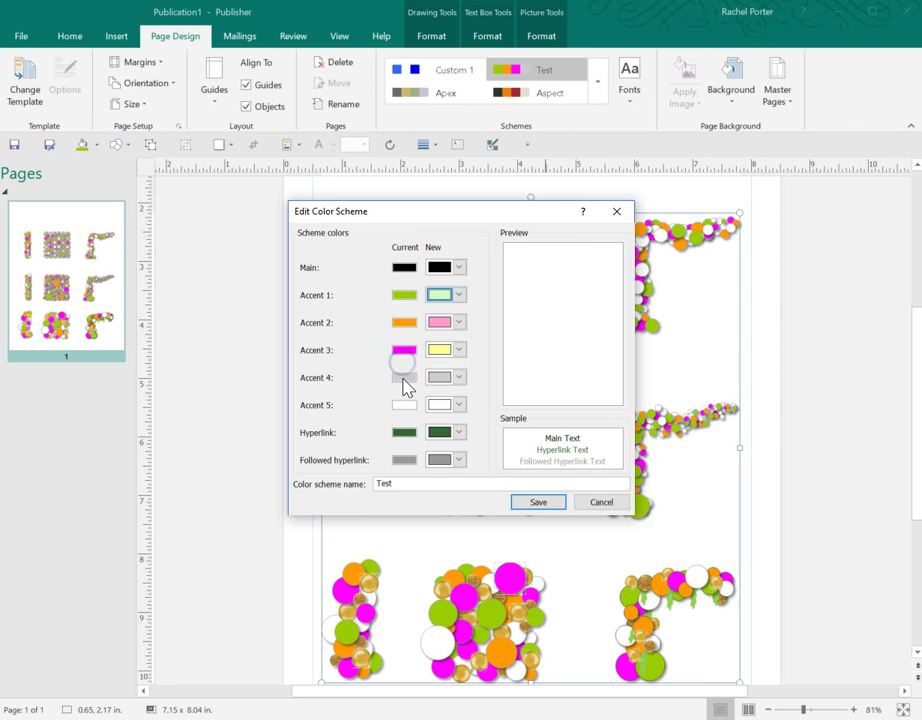
pyautogui.click(533, 504)
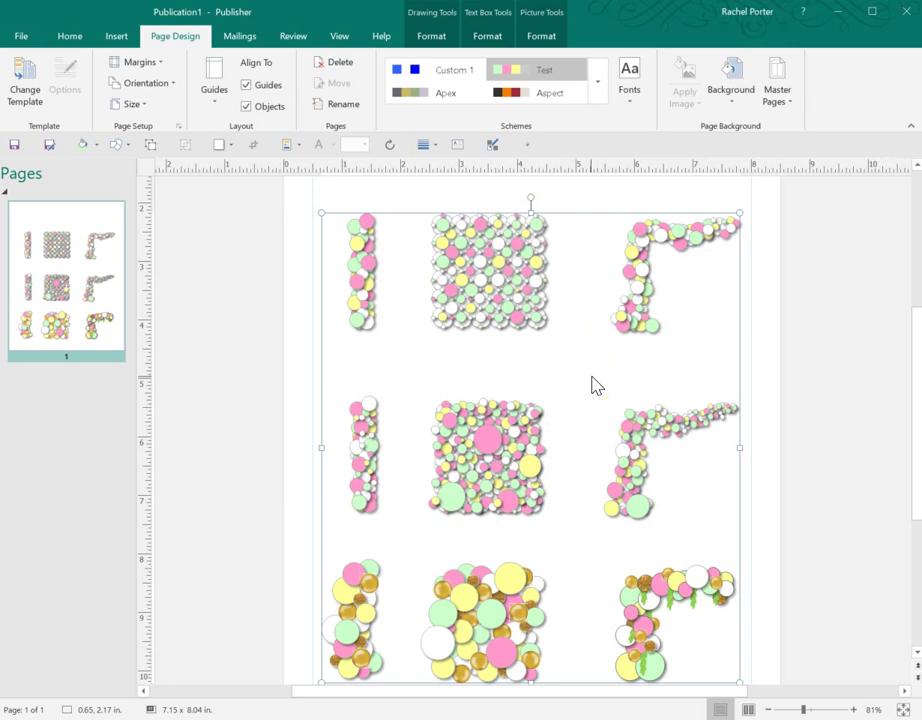
# Zoom to about 200% and select the small gold balloon in the bottom-middle cluster.
pyautogui.click(590, 357)
pyautogui.scroll(-5, 590, 357)
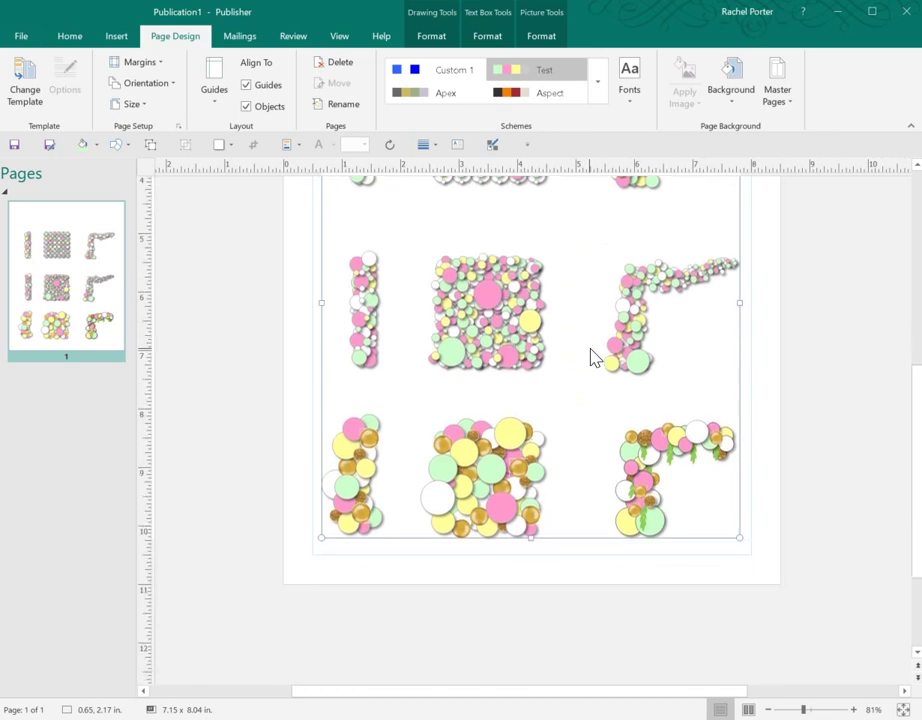
pyautogui.click(713, 586)
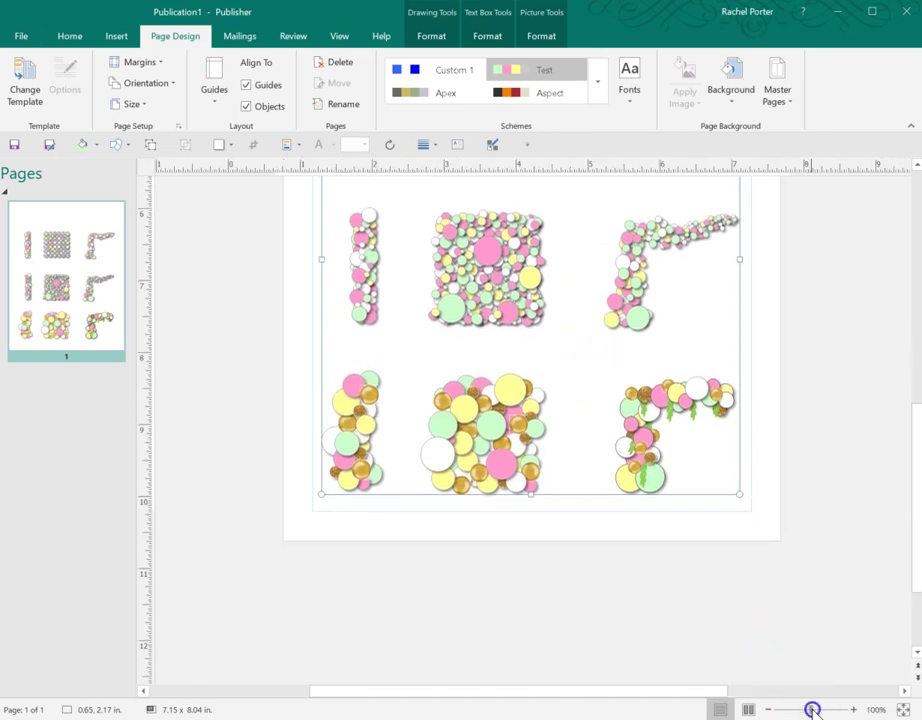
pyautogui.click(811, 709)
pyautogui.click(816, 709)
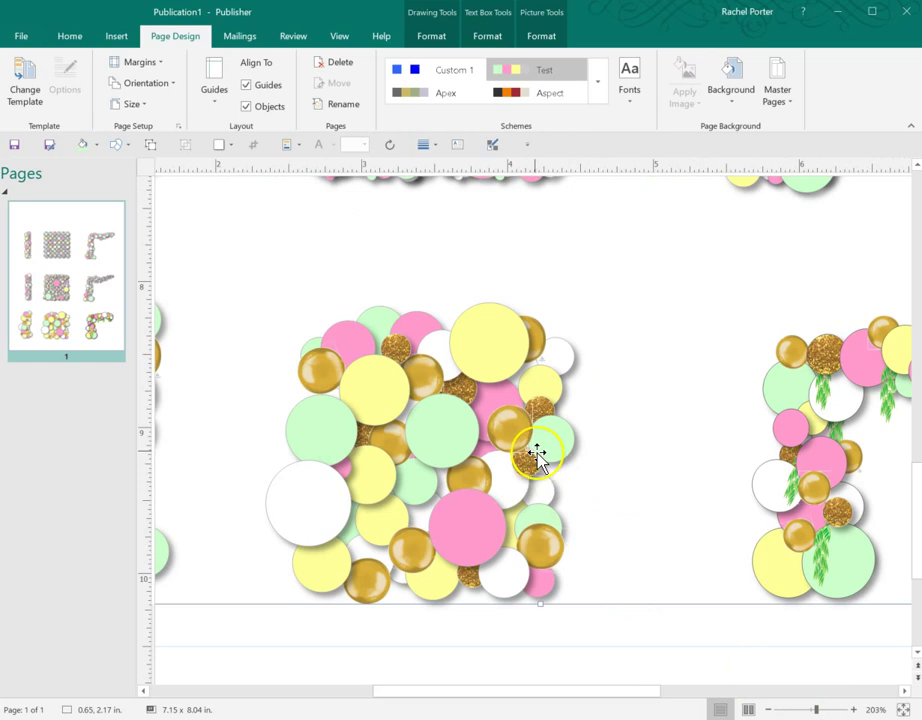
pyautogui.click(505, 435)
pyautogui.click(507, 433)
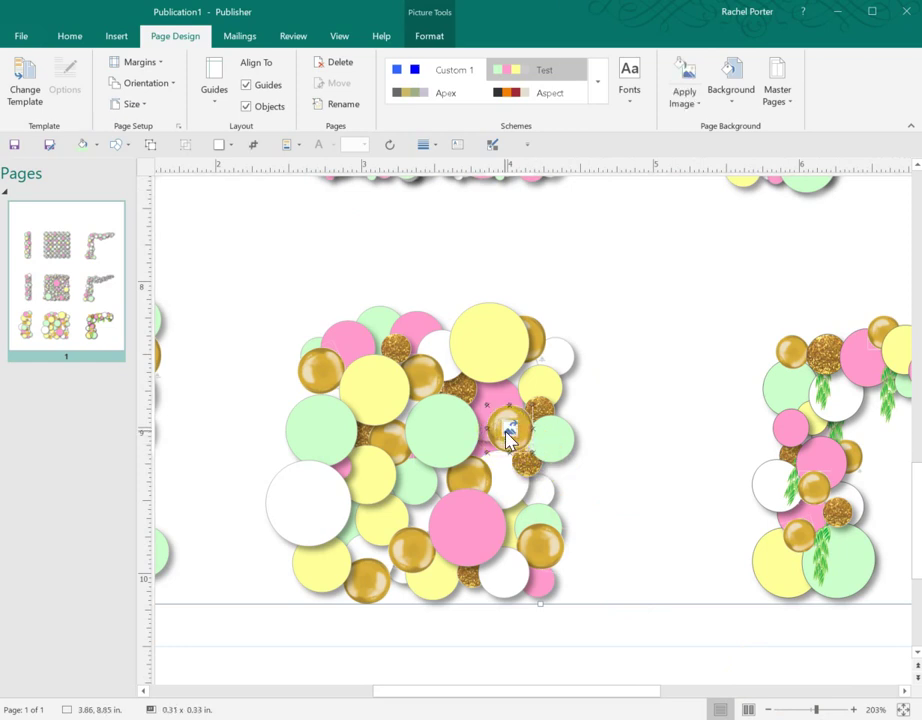
pyautogui.click(511, 438)
pyautogui.moveTo(511, 437)
pyautogui.mouseDown()
pyautogui.moveTo(500, 426)
pyautogui.moveTo(516, 433)
pyautogui.moveTo(508, 433)
pyautogui.mouseUp()
pyautogui.moveTo(503, 432); pyautogui.dragTo(543, 447)
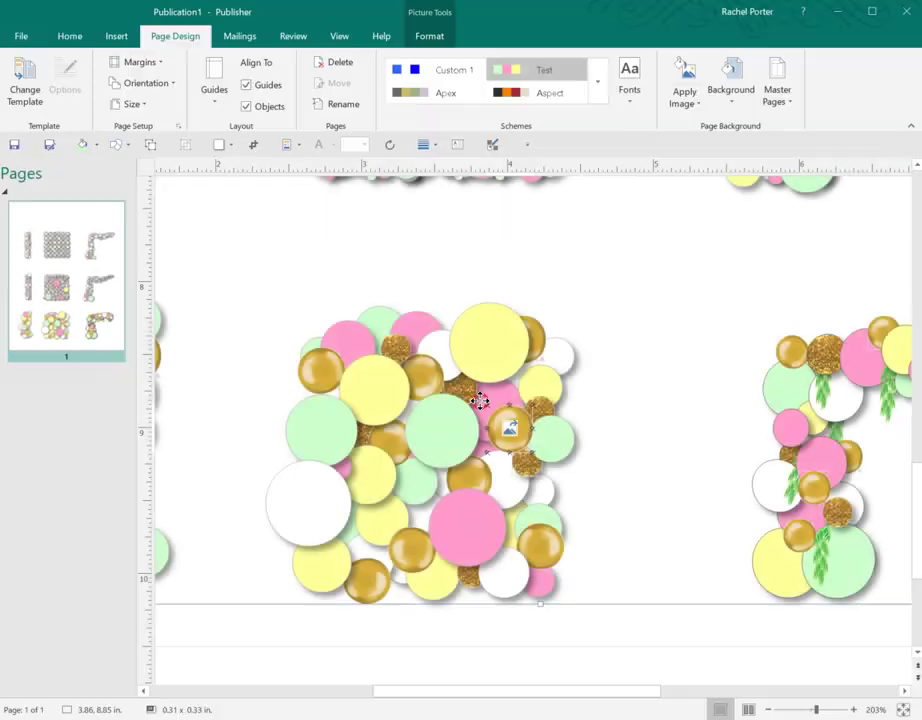
# Replace the gold balloon's picture with a rainbow orb from a Bing search for 'orbz'.
pyautogui.rightClick(481, 404)
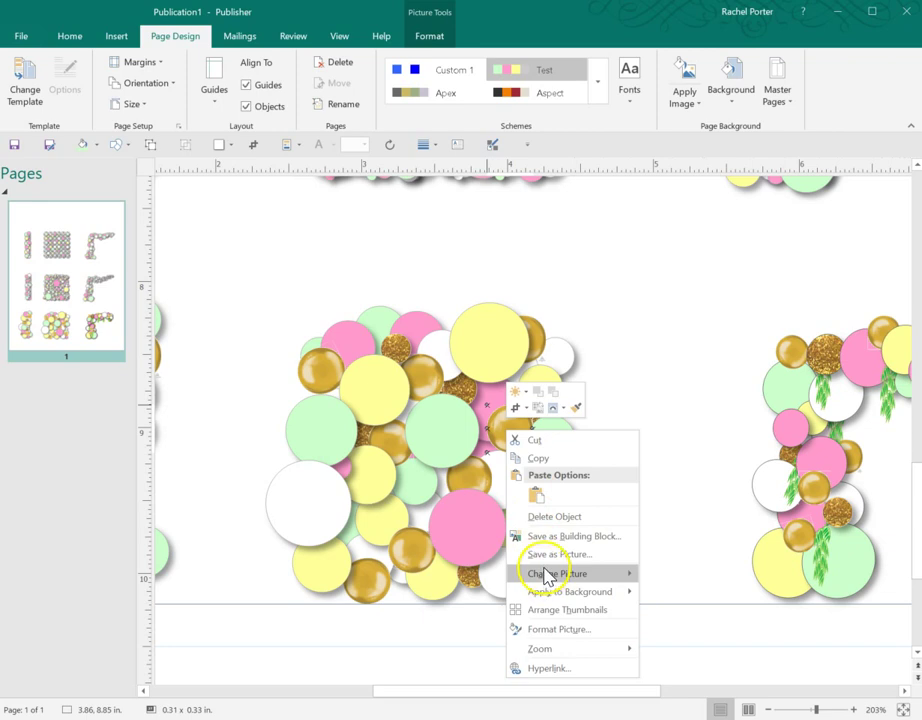
pyautogui.moveTo(546, 578)
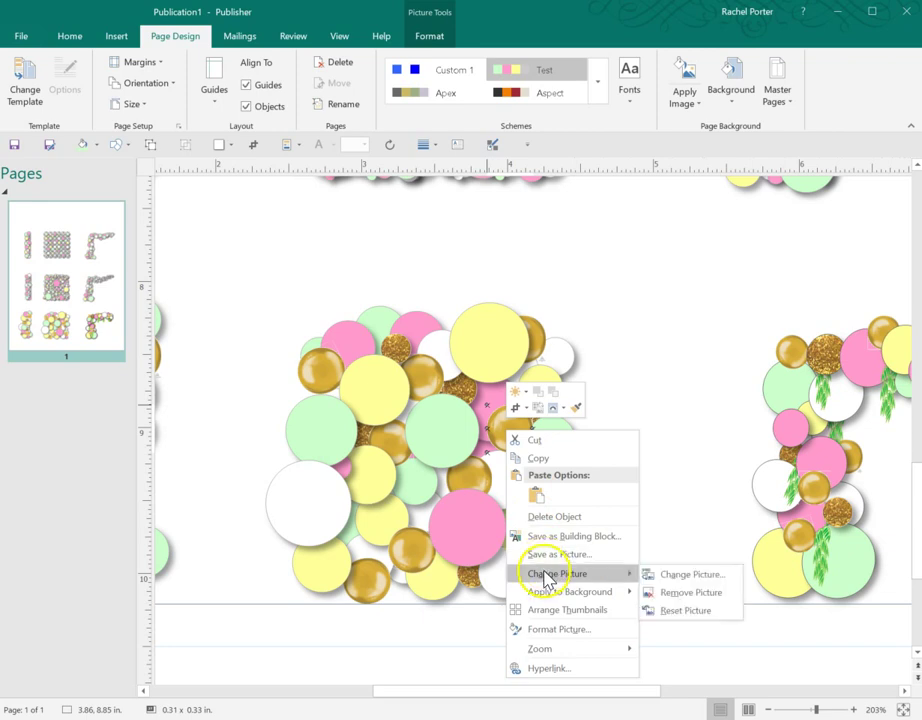
pyautogui.click(687, 577)
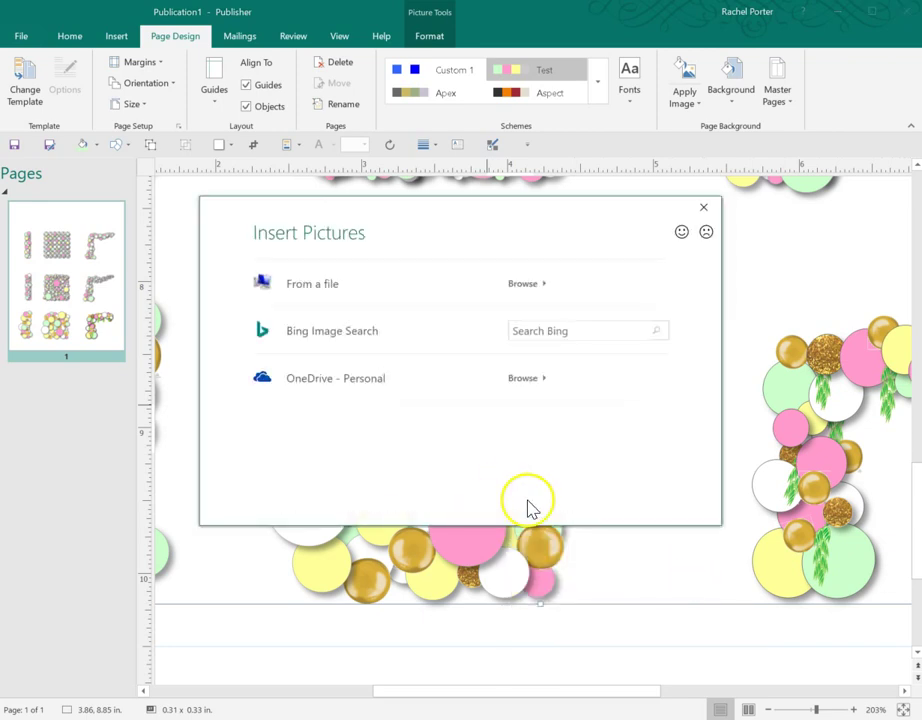
pyautogui.click(524, 334)
pyautogui.write('orbz')
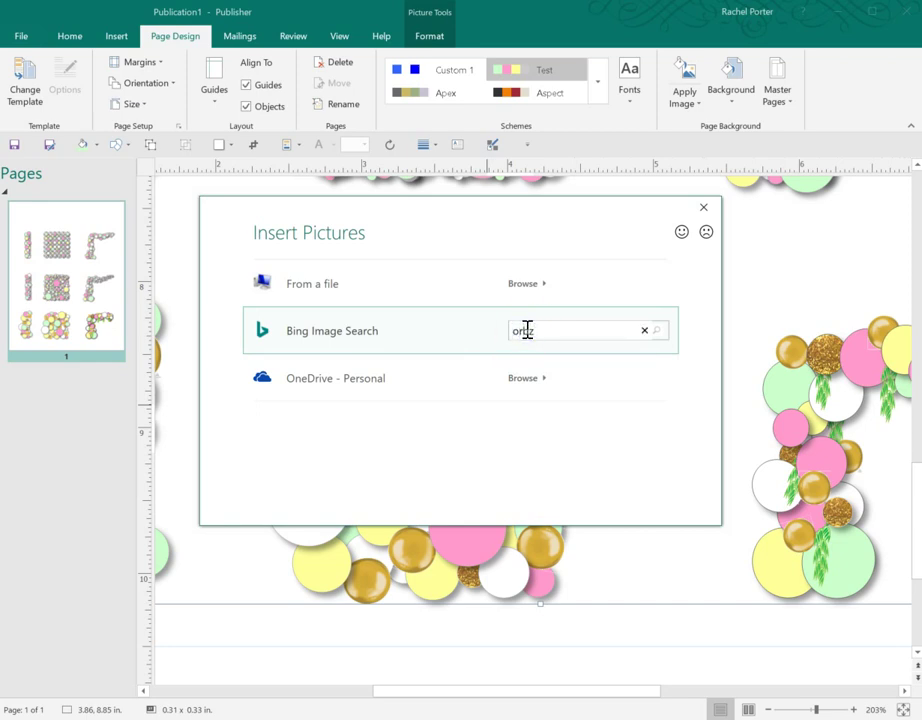
pyautogui.press('Return')
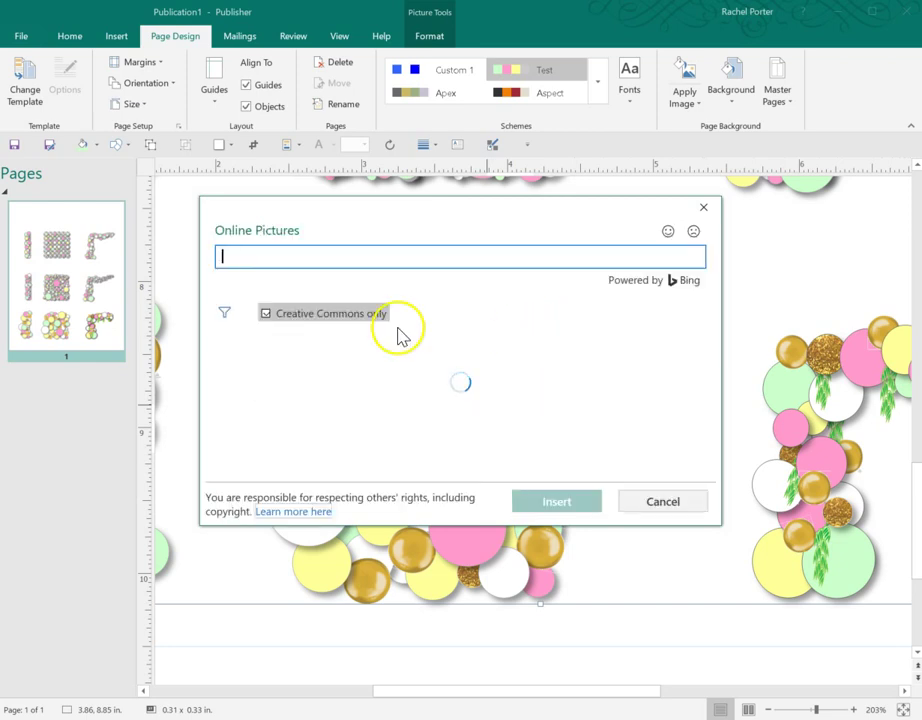
pyautogui.click(266, 314)
pyautogui.click(266, 314)
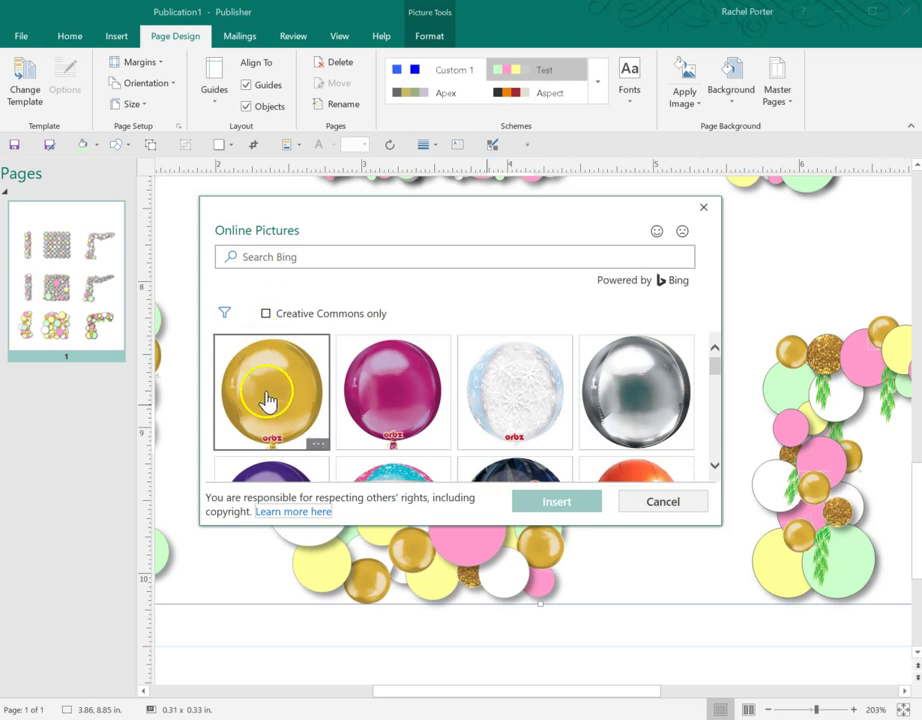
pyautogui.scroll(-1, 268, 397)
pyautogui.scroll(-3, 268, 399)
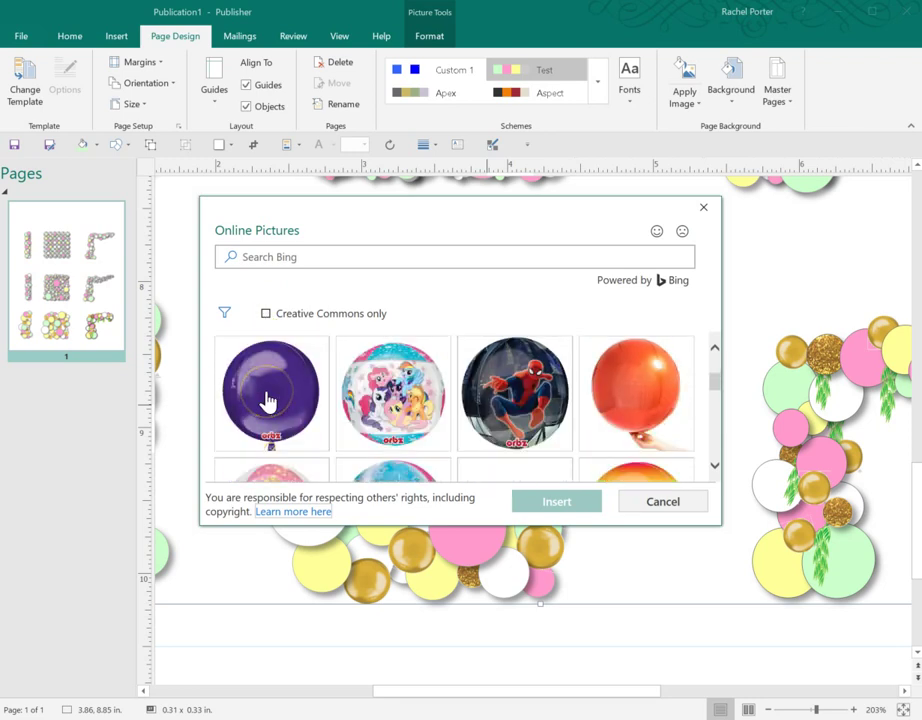
pyautogui.click(636, 397)
pyautogui.click(558, 503)
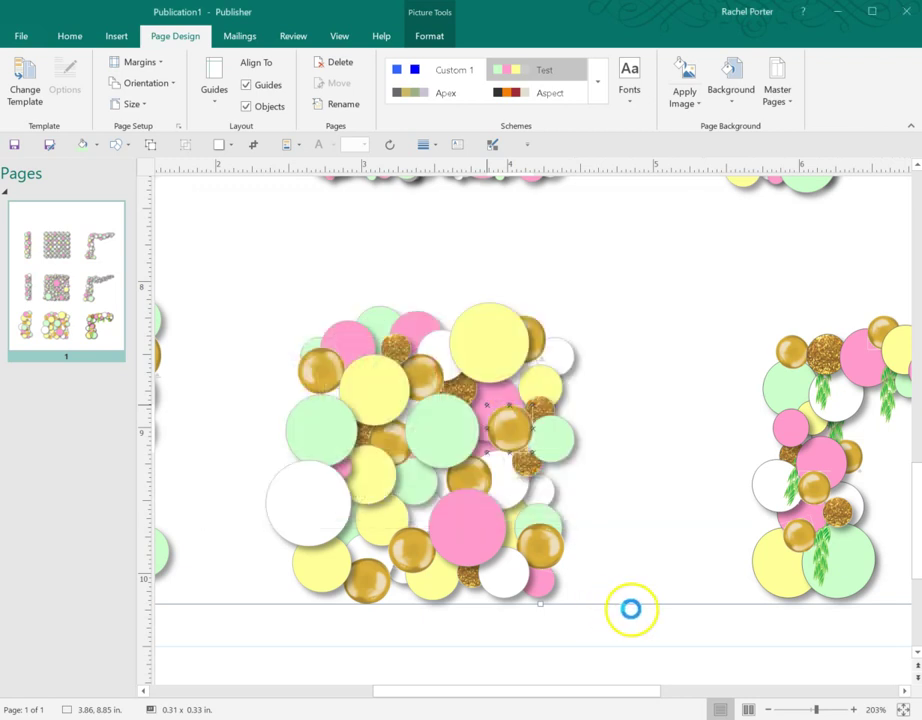
pyautogui.hotkey('ctrl', 'shift', 'l')
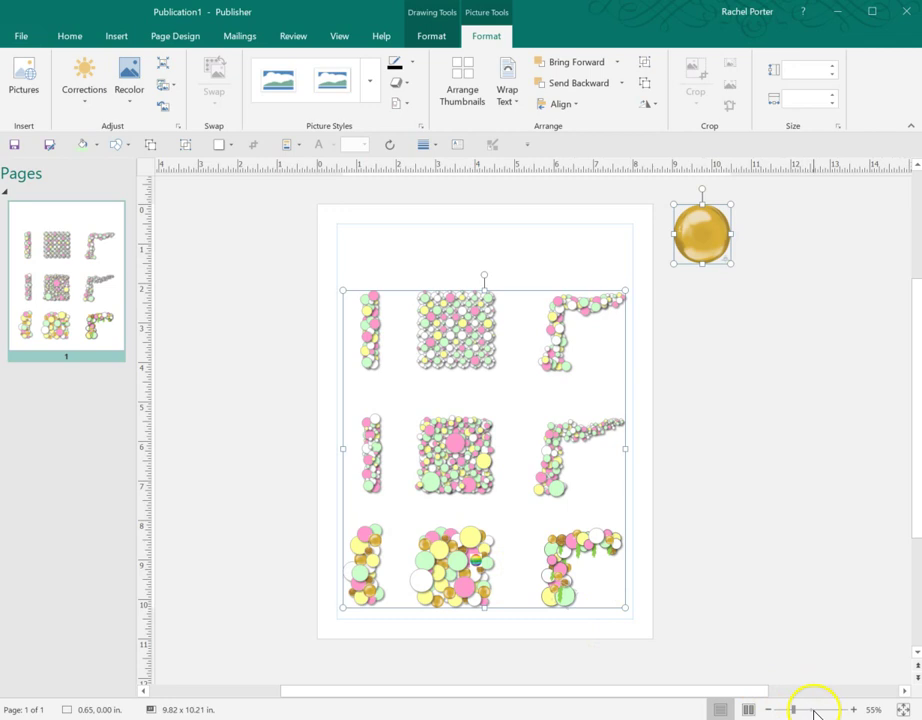
# Zoom to about 212% and select the rainbow orb in the bottom-middle cluster.
pyautogui.click(481, 394)
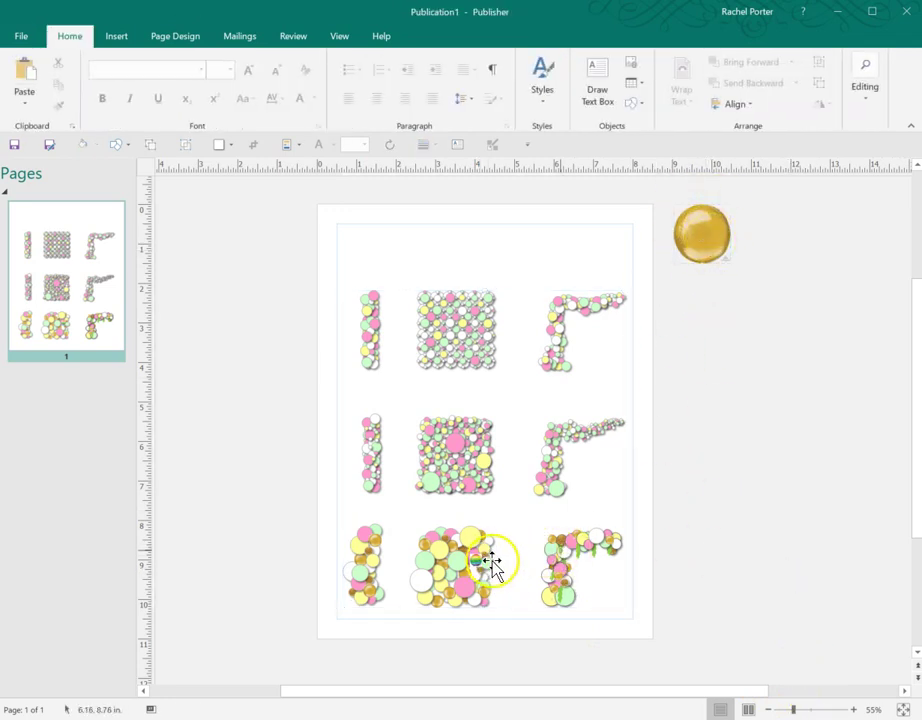
pyautogui.click(812, 710)
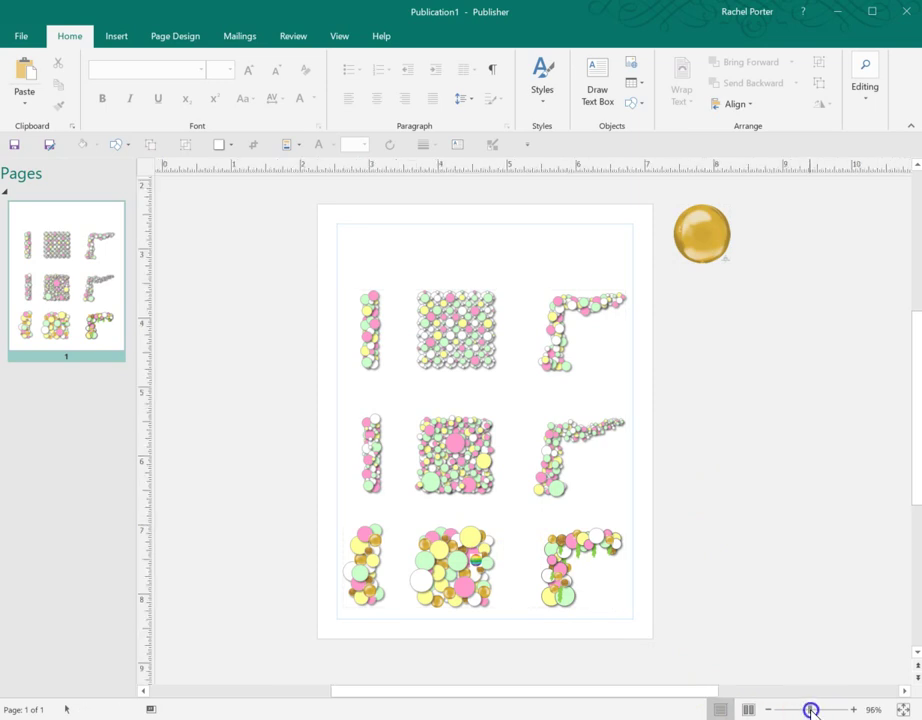
pyautogui.scroll(-1, 478, 591)
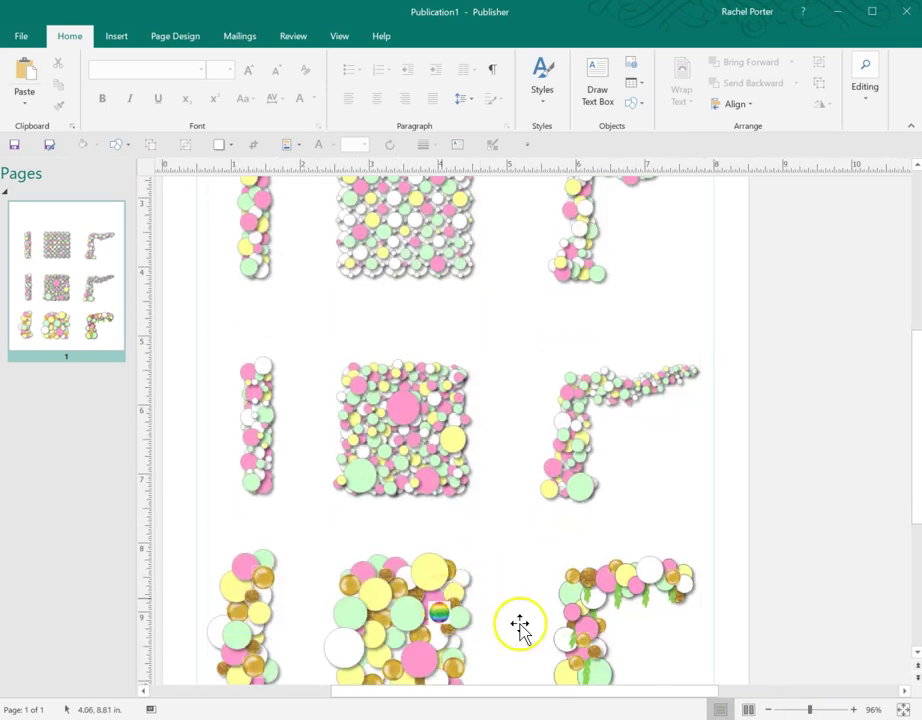
pyautogui.click(817, 710)
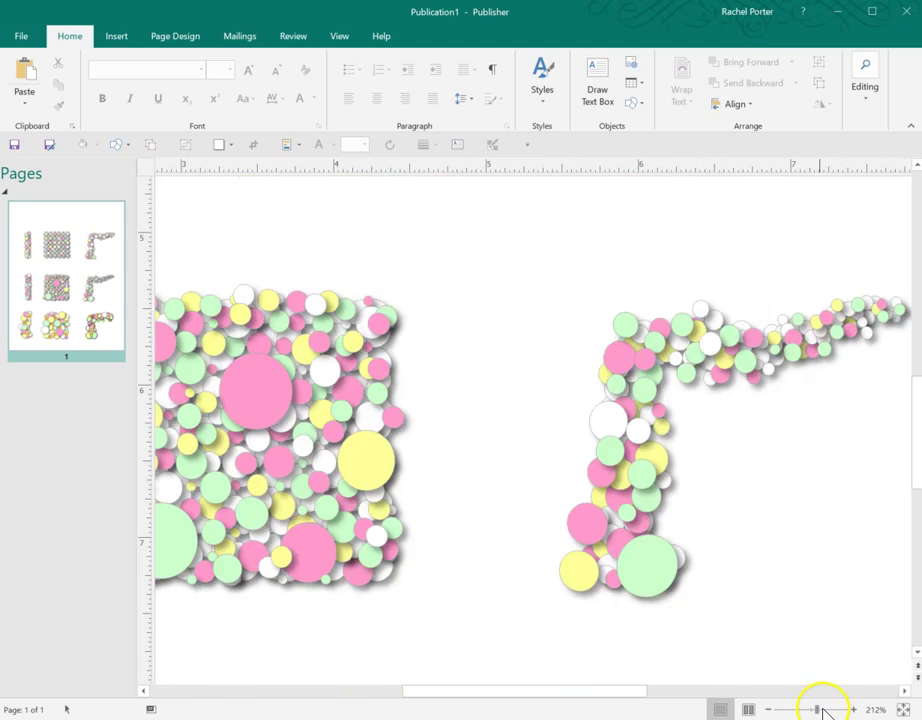
pyautogui.moveTo(595, 689); pyautogui.dragTo(517, 689)
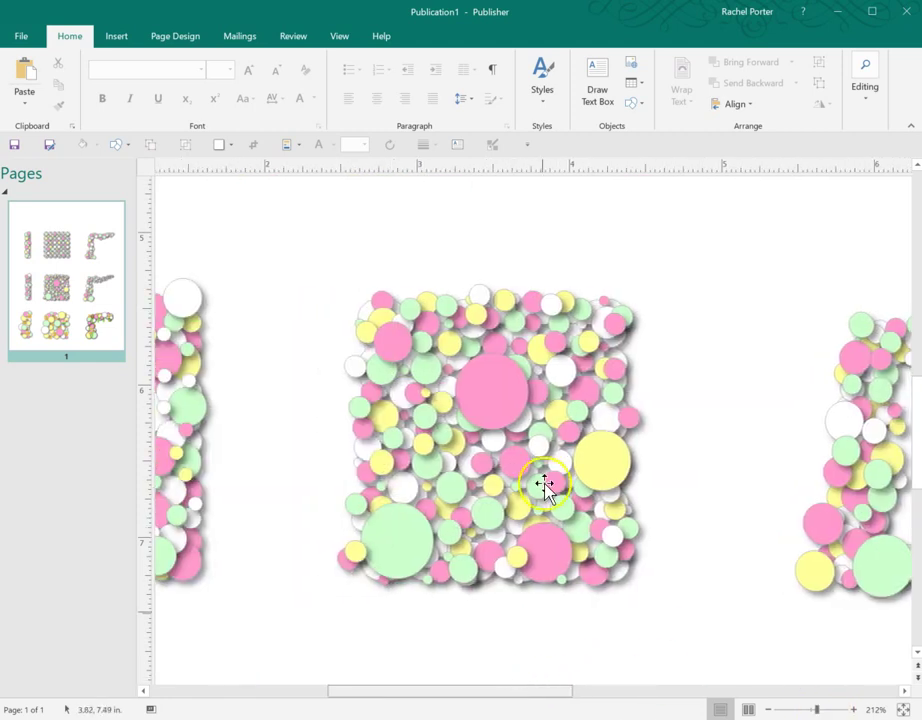
pyautogui.scroll(-3, 545, 480)
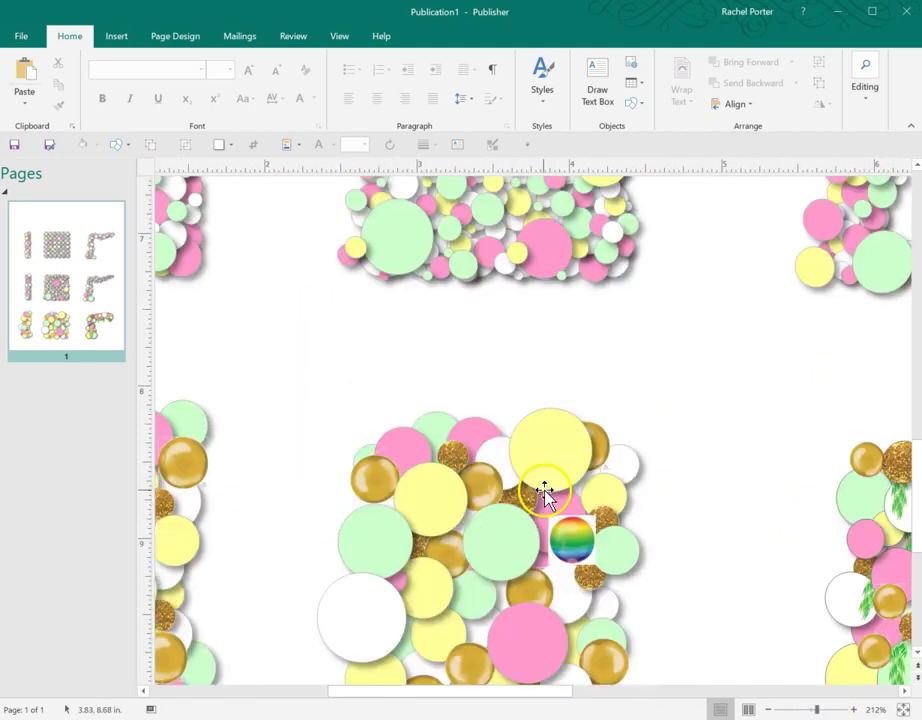
pyautogui.click(566, 552)
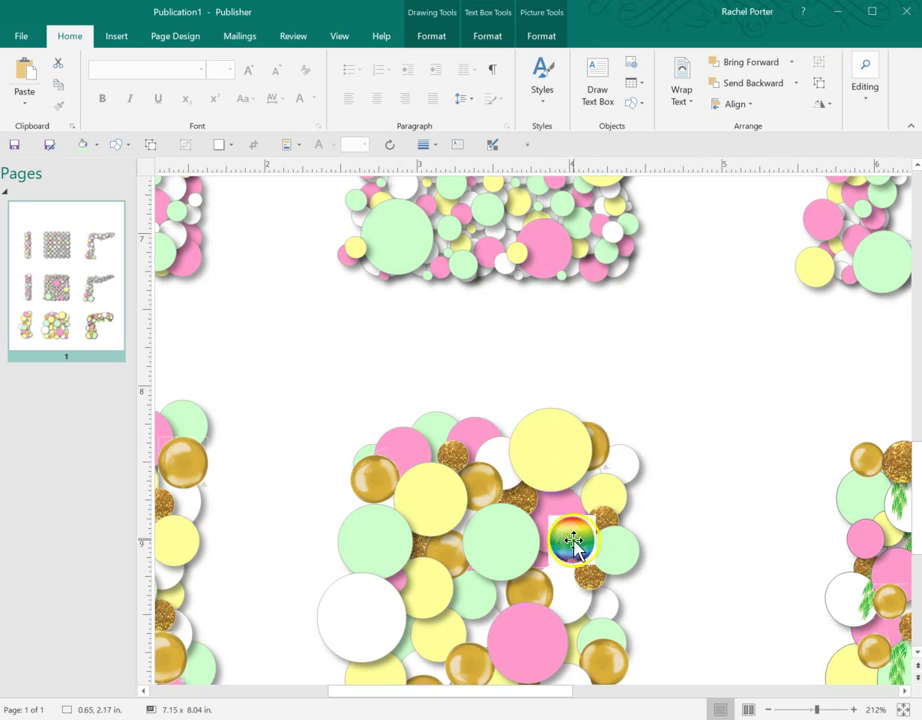
pyautogui.click(575, 548)
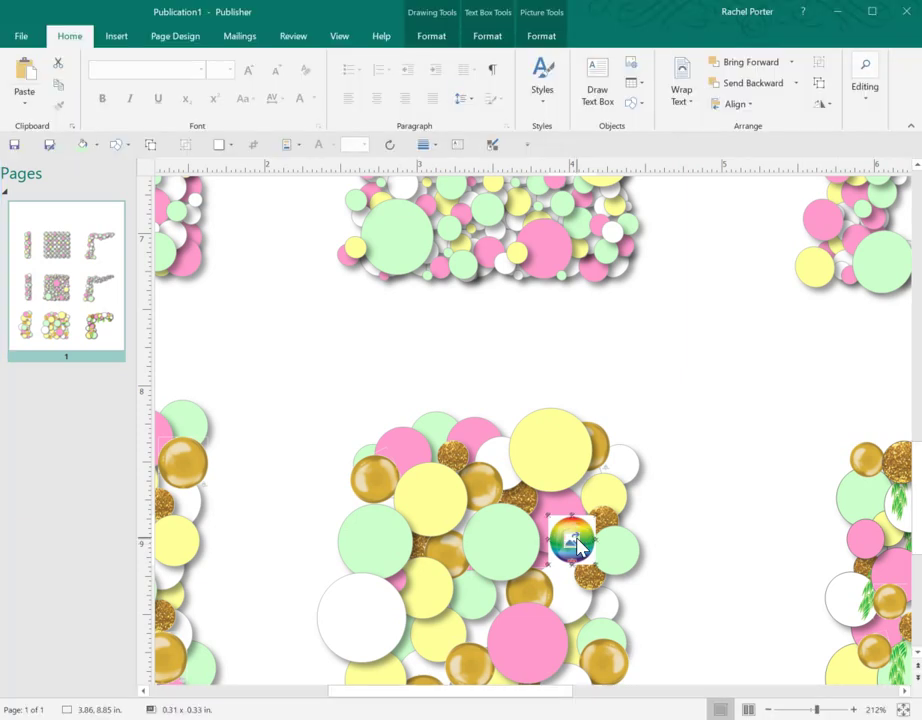
# Delete the top-left, top-middle, top-right and left balloon clusters.
pyautogui.click(654, 420)
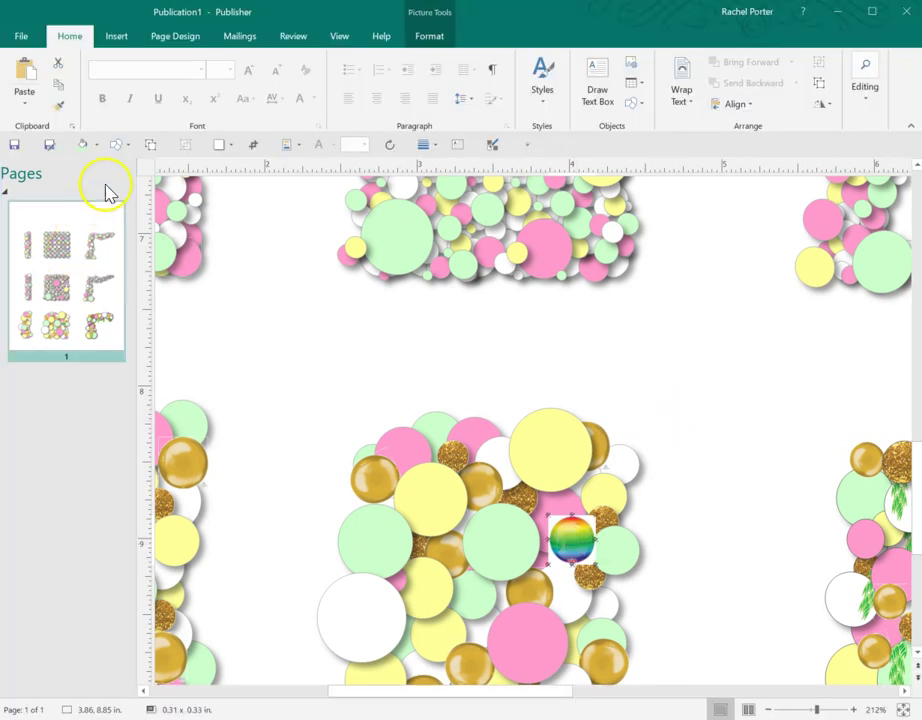
pyautogui.click(151, 146)
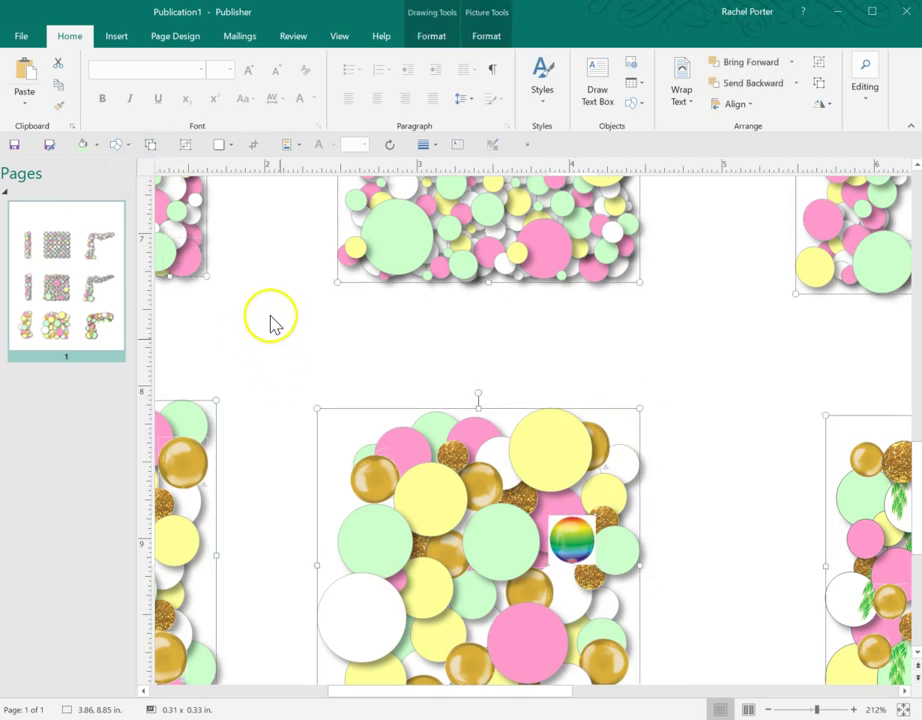
pyautogui.click(181, 226)
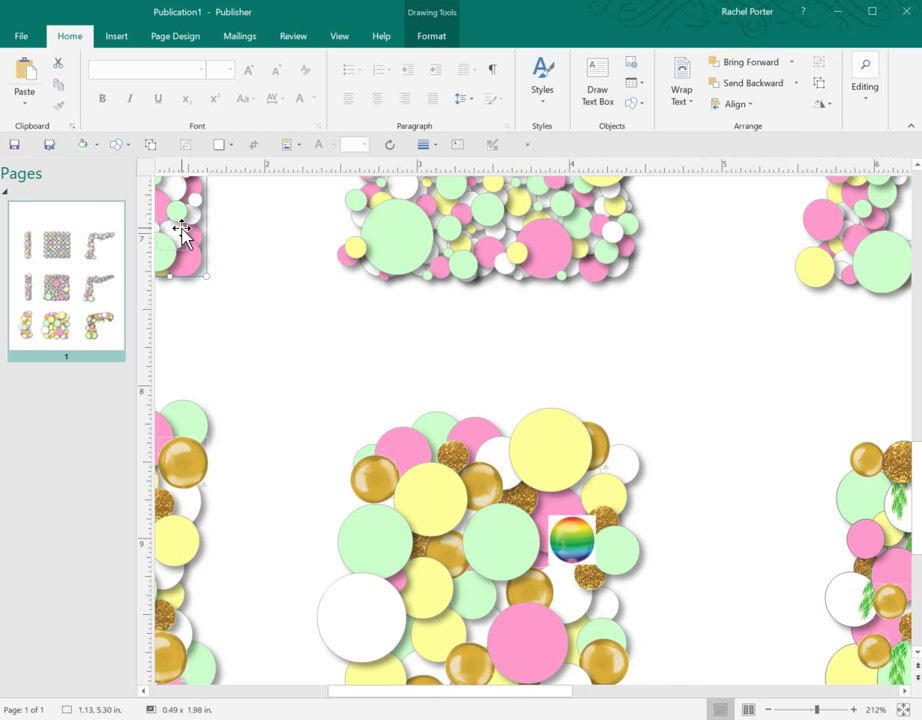
pyautogui.press('Delete')
pyautogui.click(488, 230)
pyautogui.press('Delete')
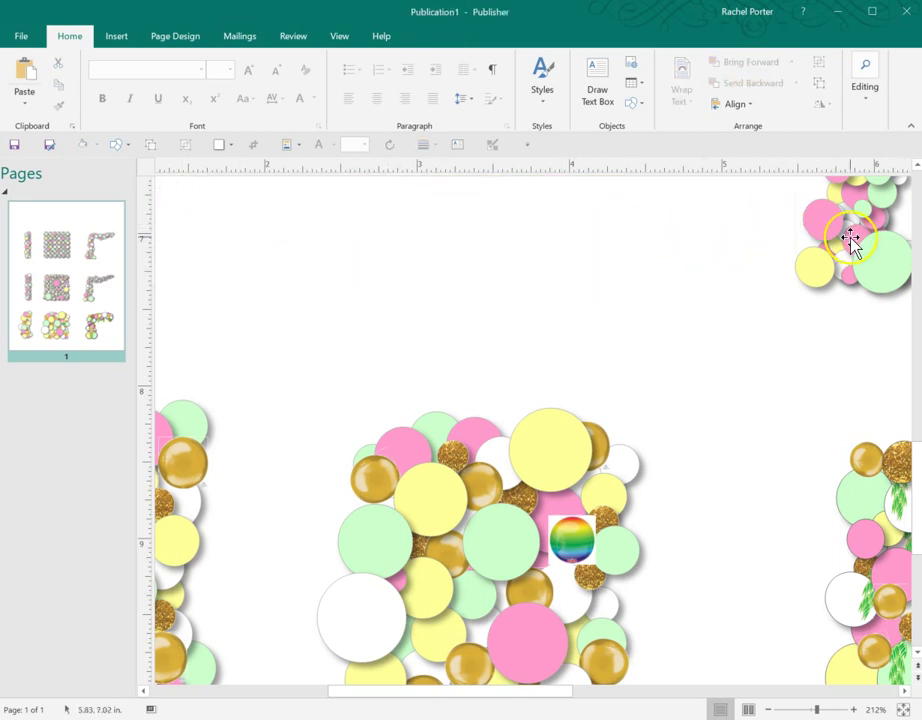
pyautogui.click(860, 539)
pyautogui.press('Delete')
pyautogui.click(220, 556)
pyautogui.press('Delete')
# Delete the left-edge, square middle and right-edge clusters, leaving only the bottom-middle one.
pyautogui.scroll(5, 263, 449)
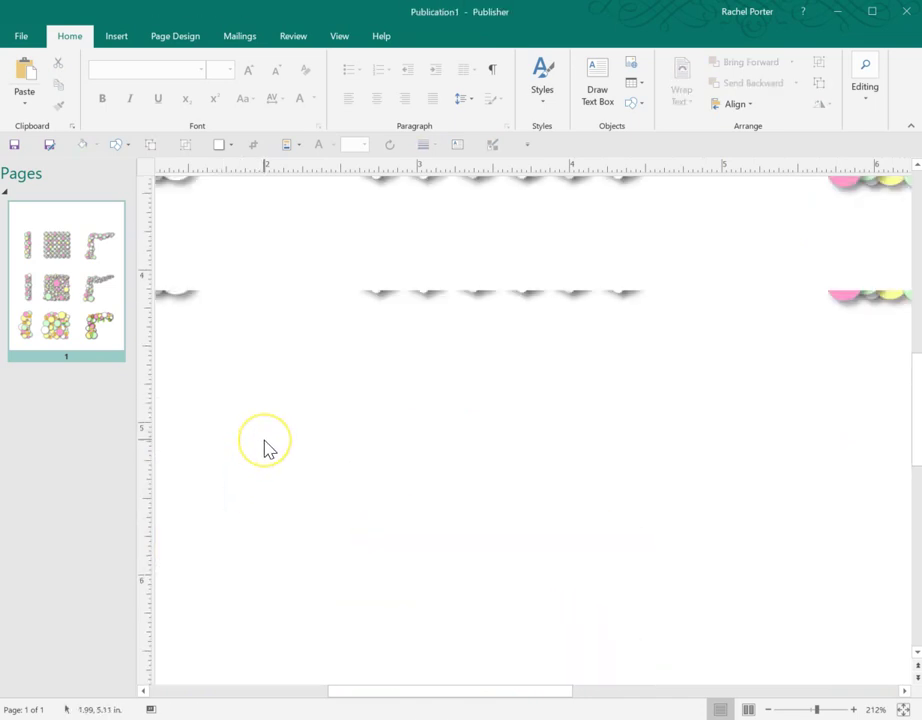
pyautogui.click(177, 319)
pyautogui.press('Delete')
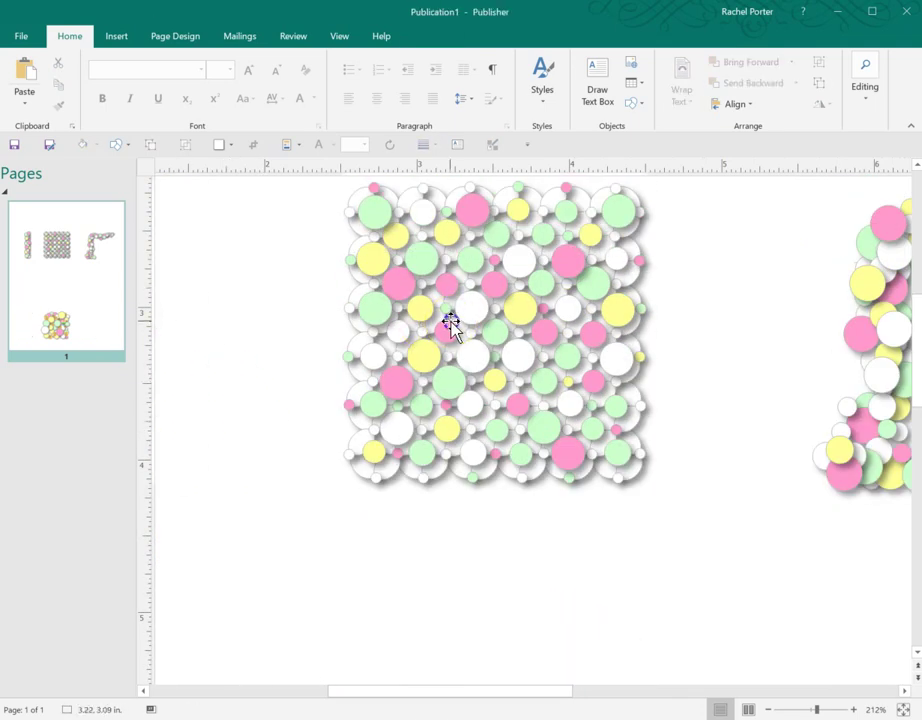
pyautogui.click(451, 323)
pyautogui.press('Delete')
pyautogui.click(869, 366)
pyautogui.press('Delete')
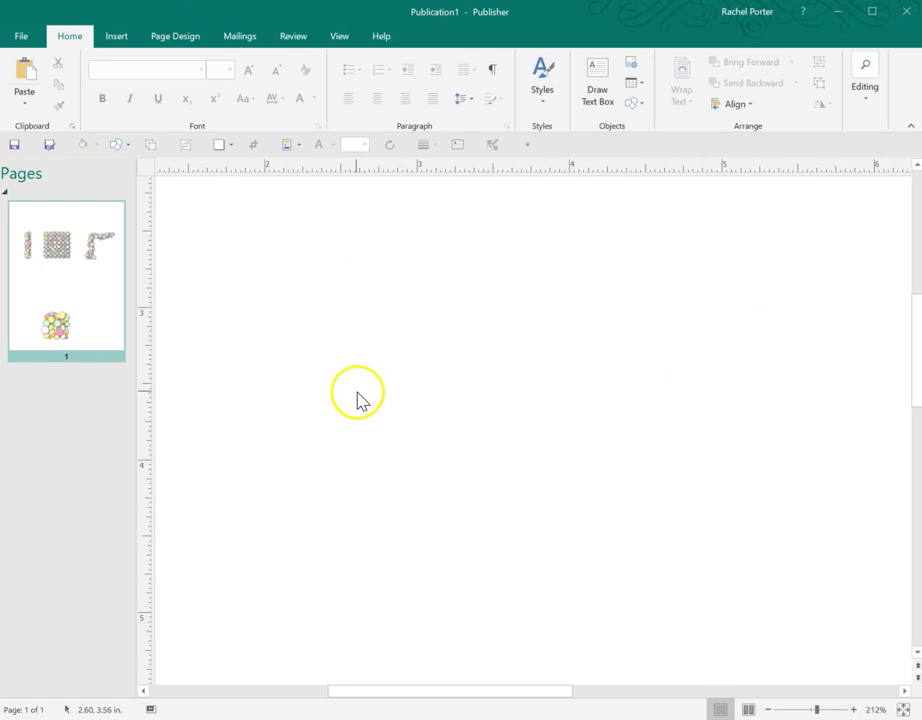
pyautogui.scroll(-3, 357, 398)
pyautogui.scroll(-3, 357, 398)
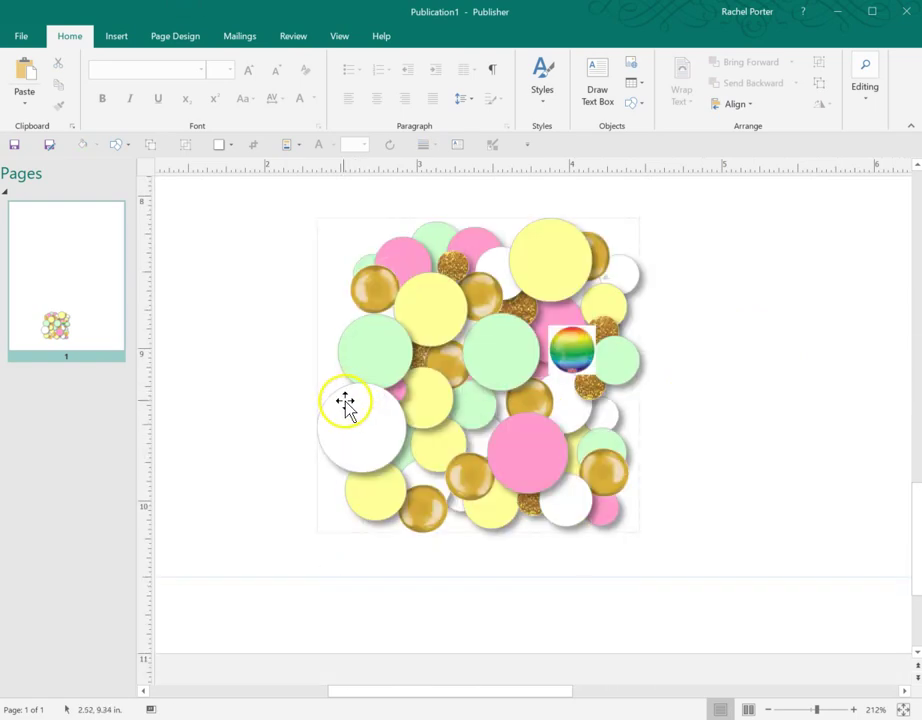
# Ungroup the circle group into separate balloons.
pyautogui.hscroll(-1, 450, 380)
pyautogui.hscroll(-3, 537, 357)
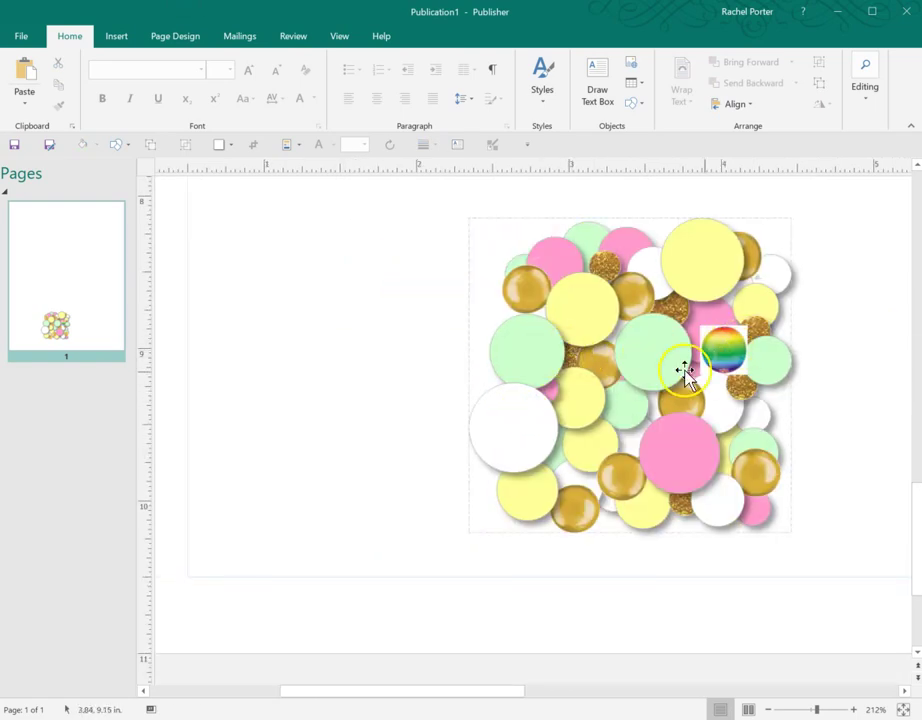
pyautogui.click(610, 342)
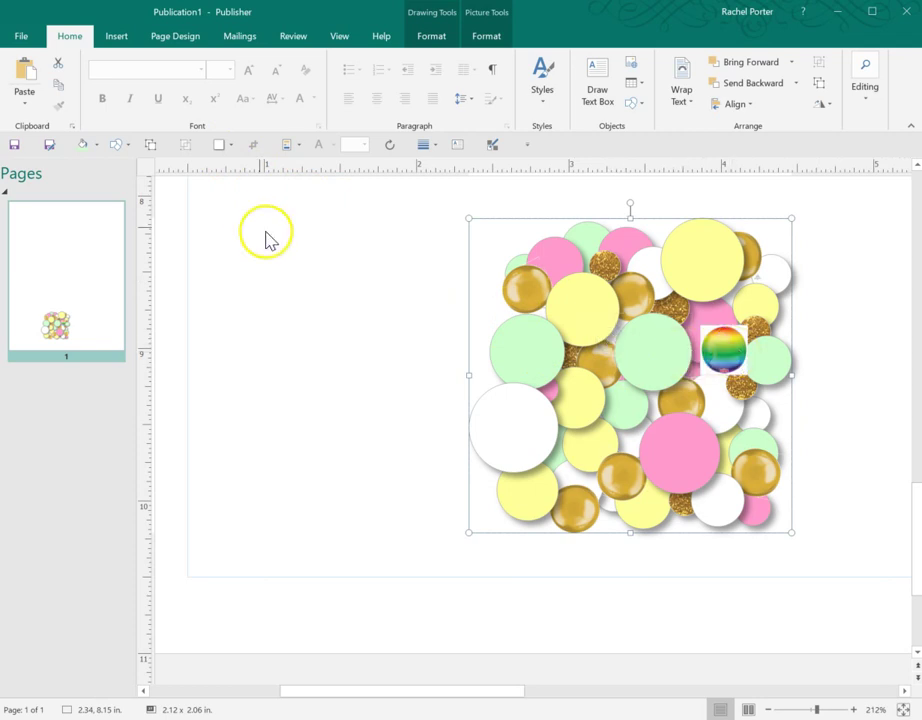
pyautogui.click(150, 146)
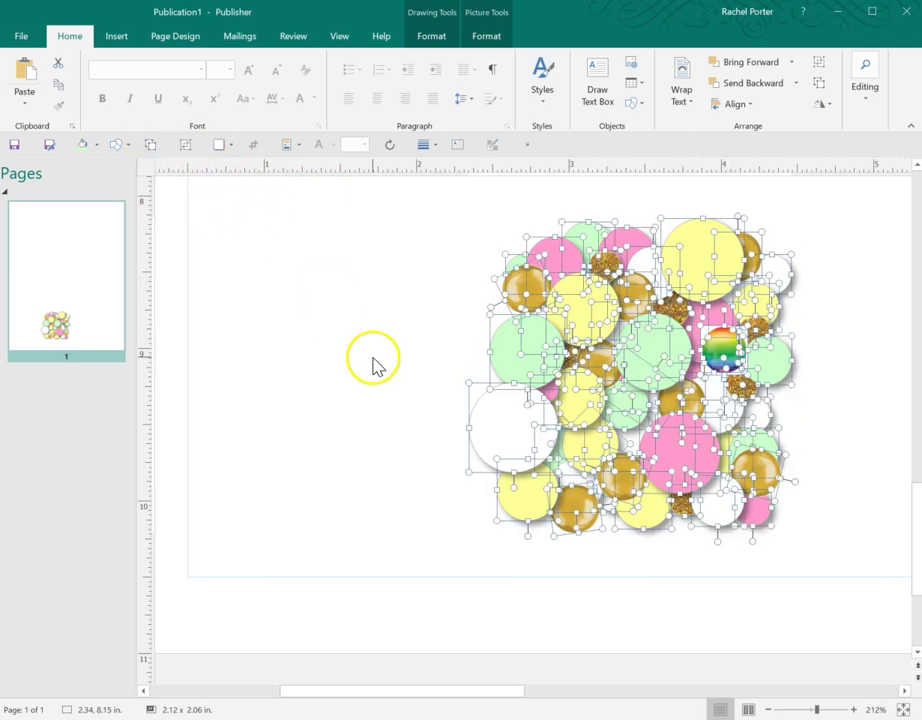
pyautogui.click(372, 365)
# Make the rainbow orb's white background transparent with Set Transparent Color.
pyautogui.click(722, 350)
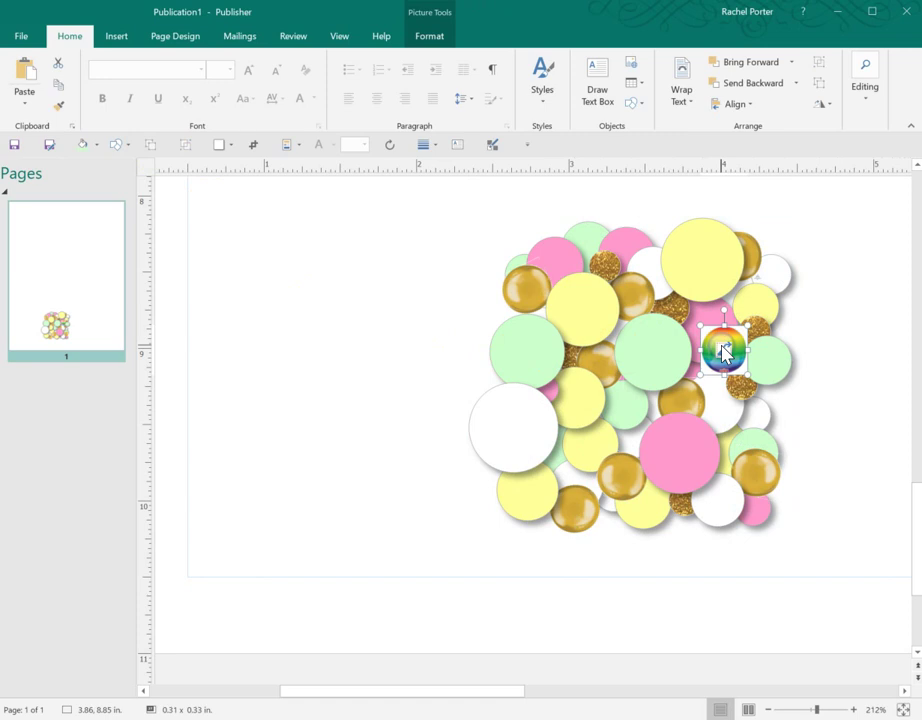
pyautogui.click(424, 40)
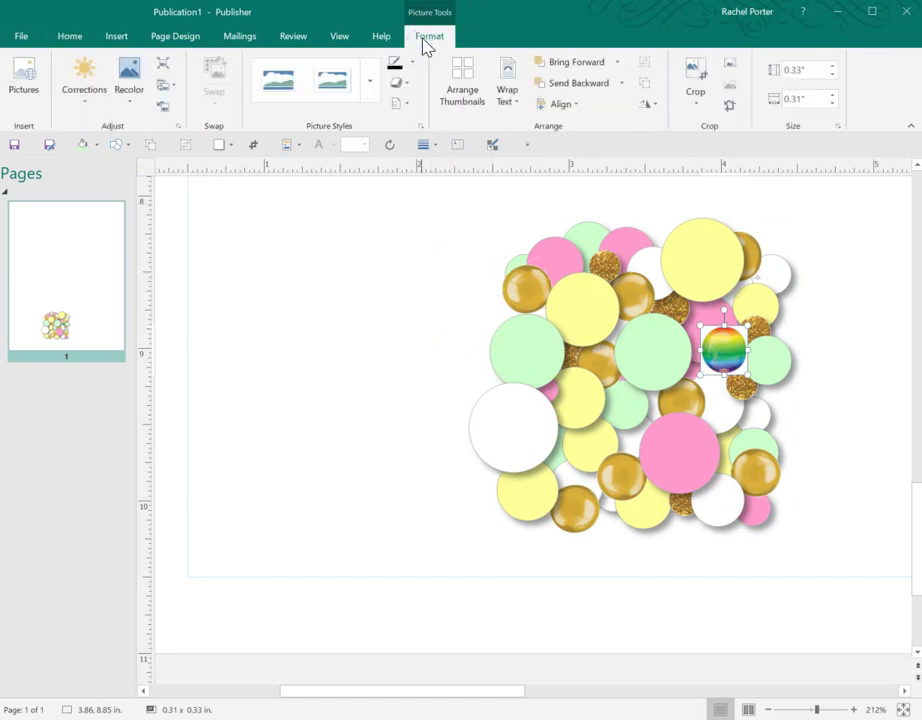
pyautogui.click(421, 42)
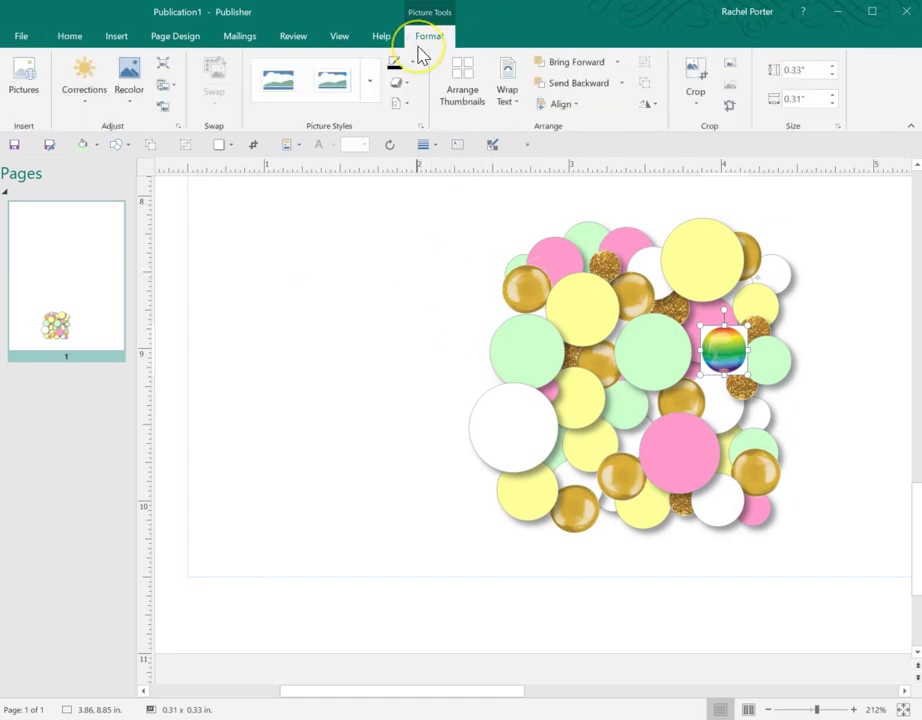
pyautogui.click(491, 148)
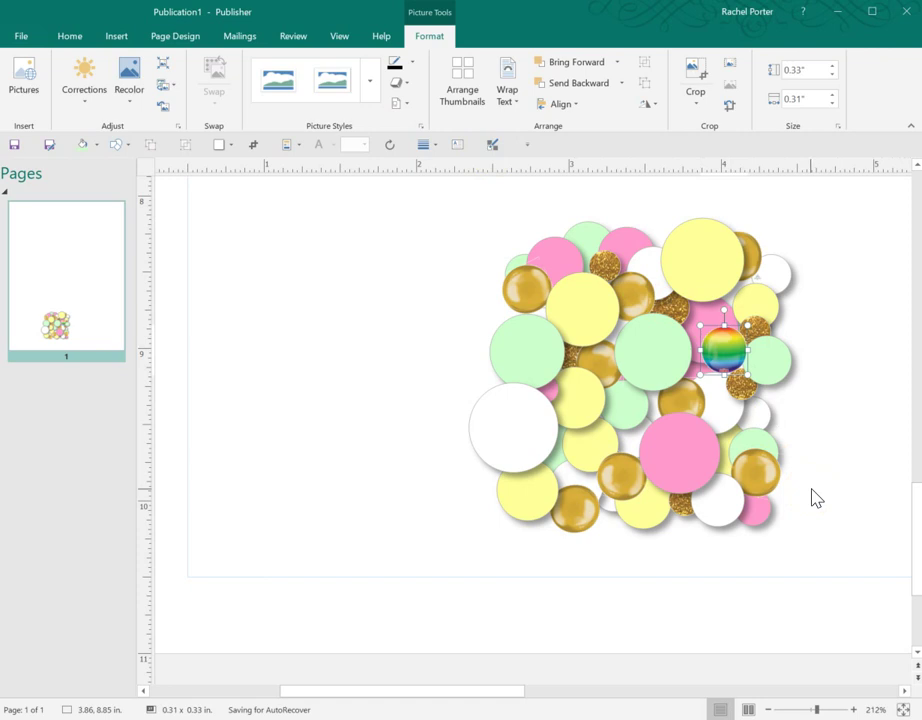
pyautogui.click(376, 423)
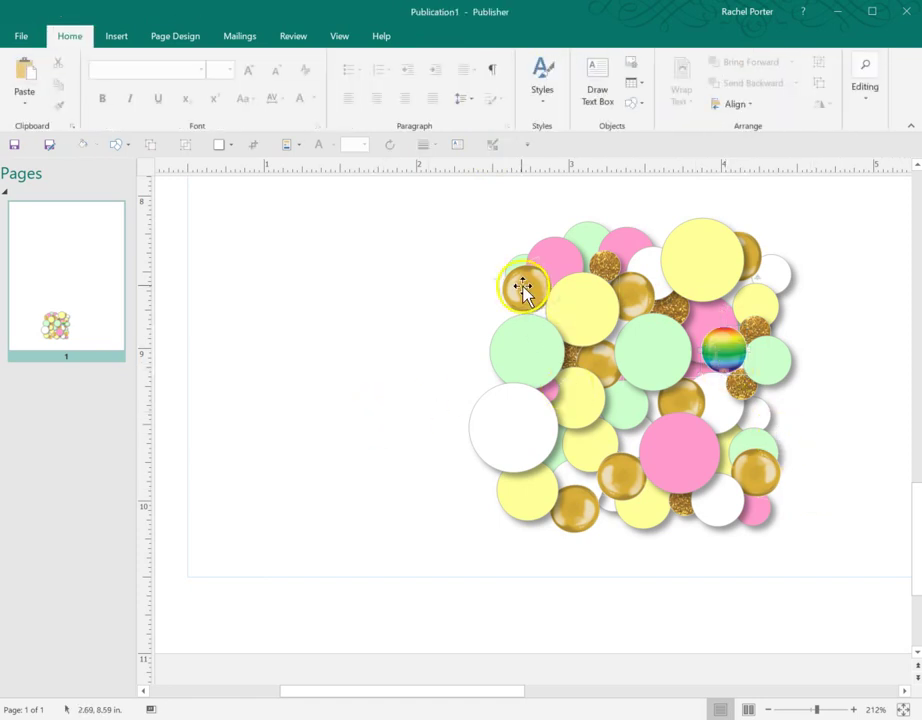
# Fill the small gold glitter balloon with the first Creative Commons 'green glitter' online image.
pyautogui.click(603, 264)
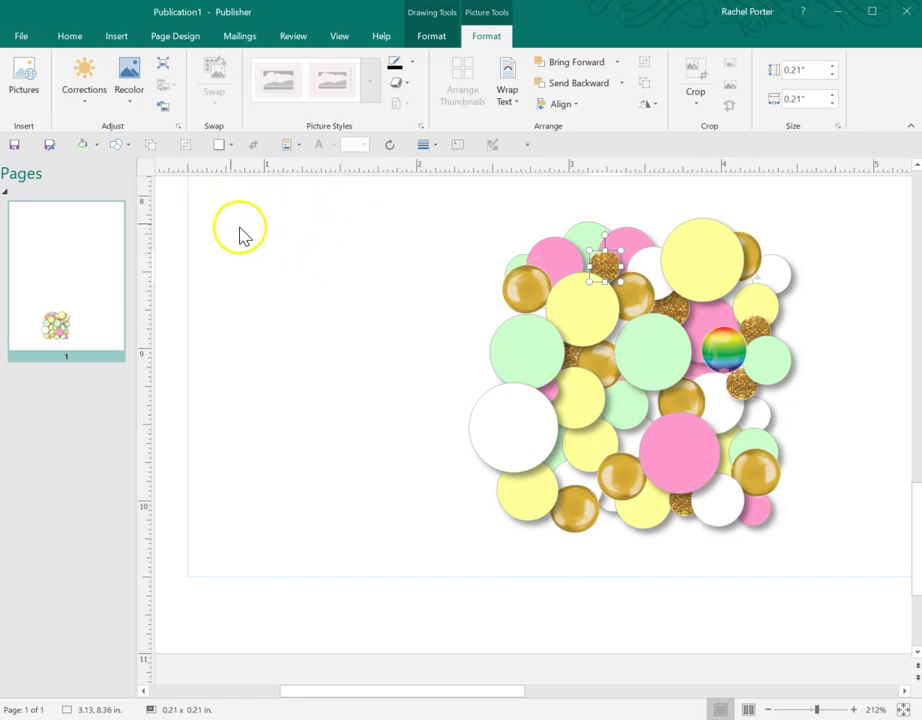
pyautogui.click(96, 145)
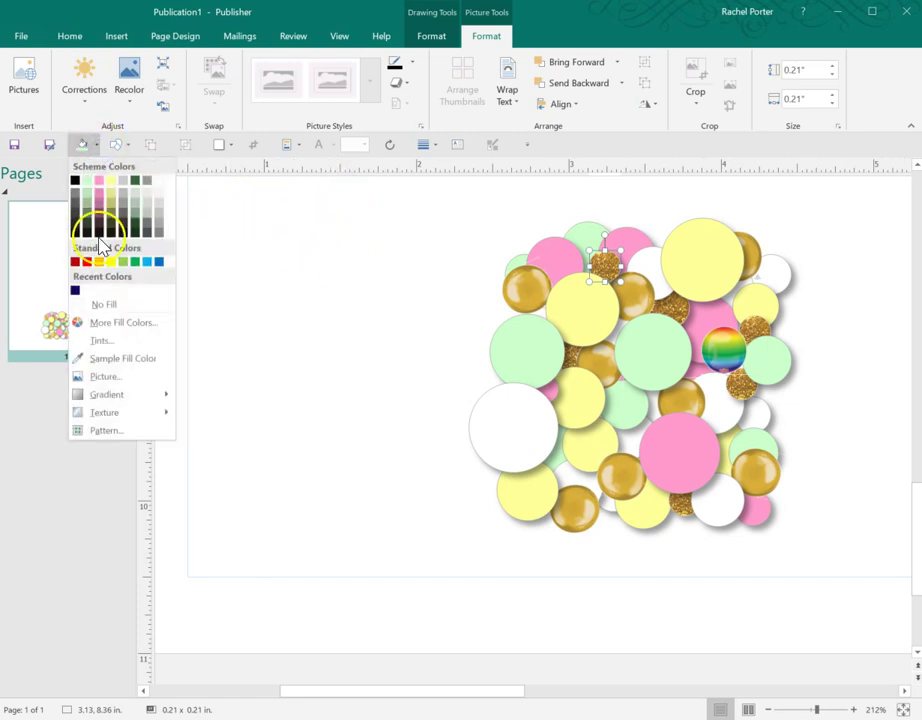
pyautogui.click(106, 377)
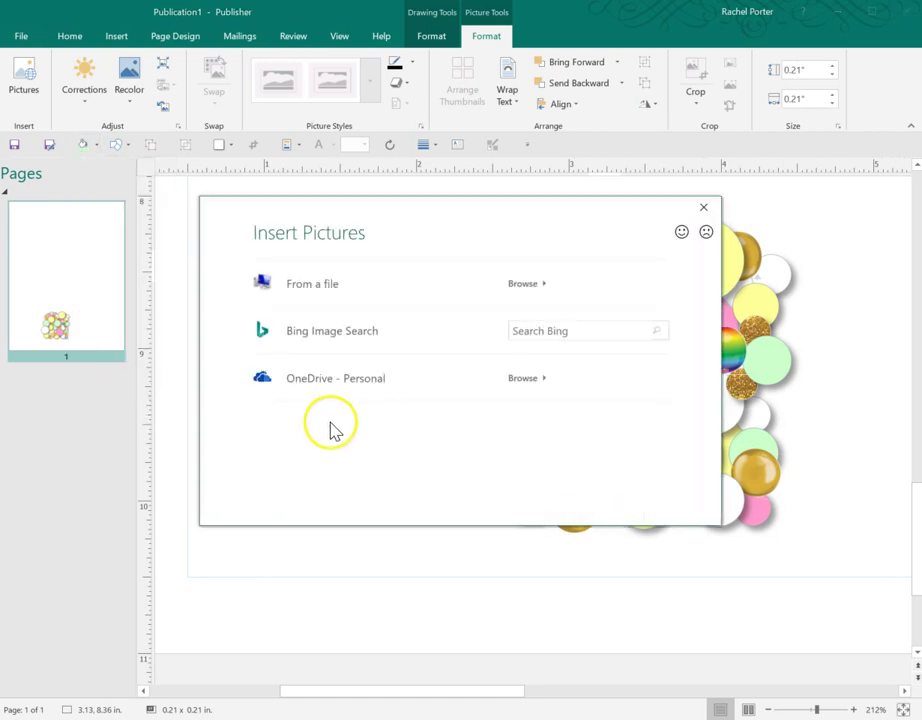
pyautogui.click(562, 330)
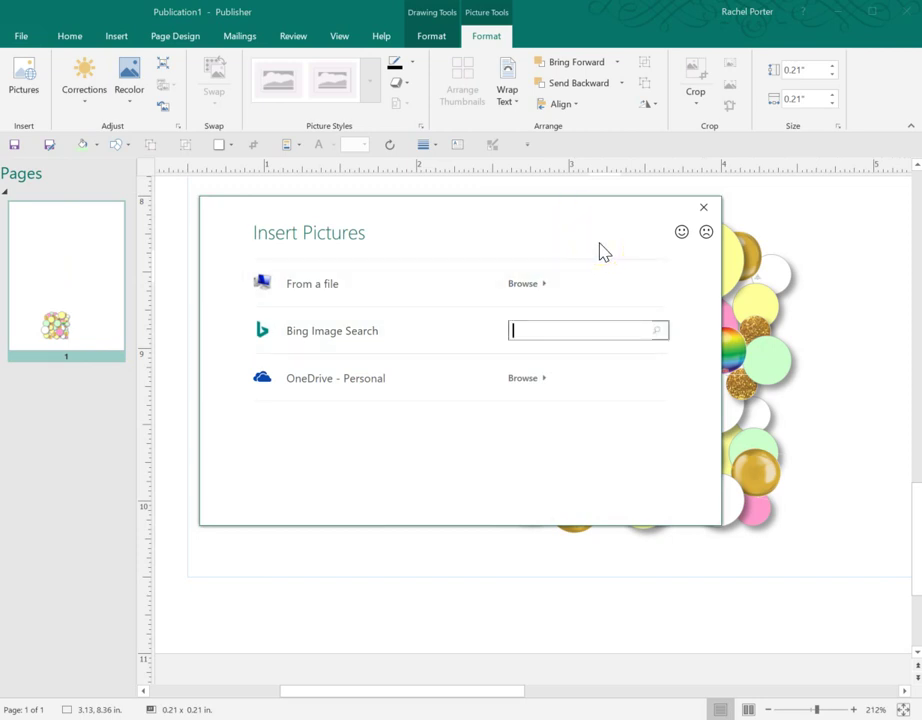
pyautogui.write('green glitter')
pyautogui.press('Return')
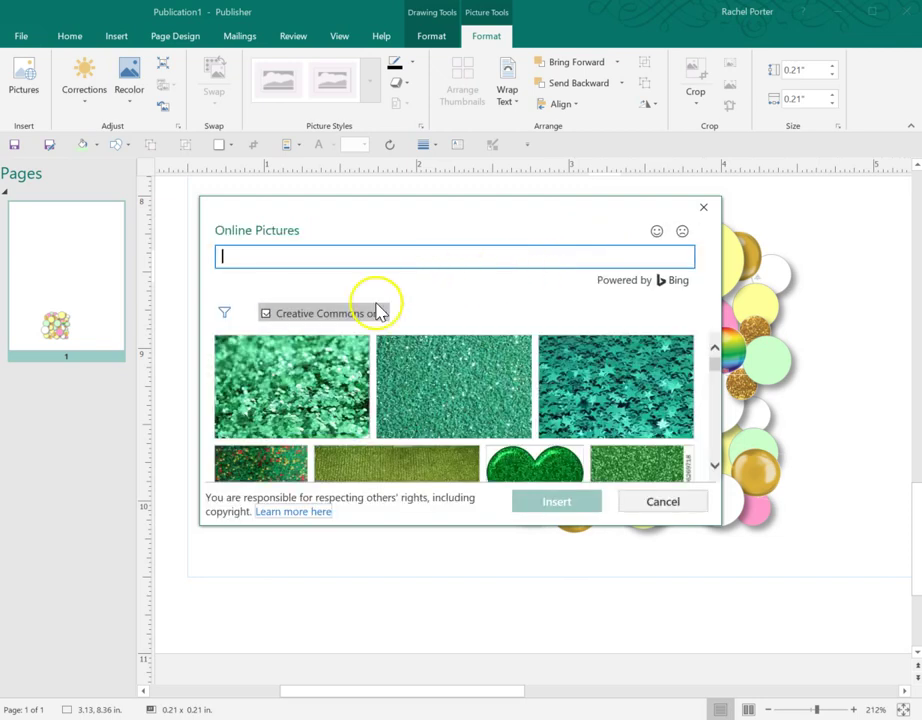
pyautogui.click(377, 312)
pyautogui.click(340, 390)
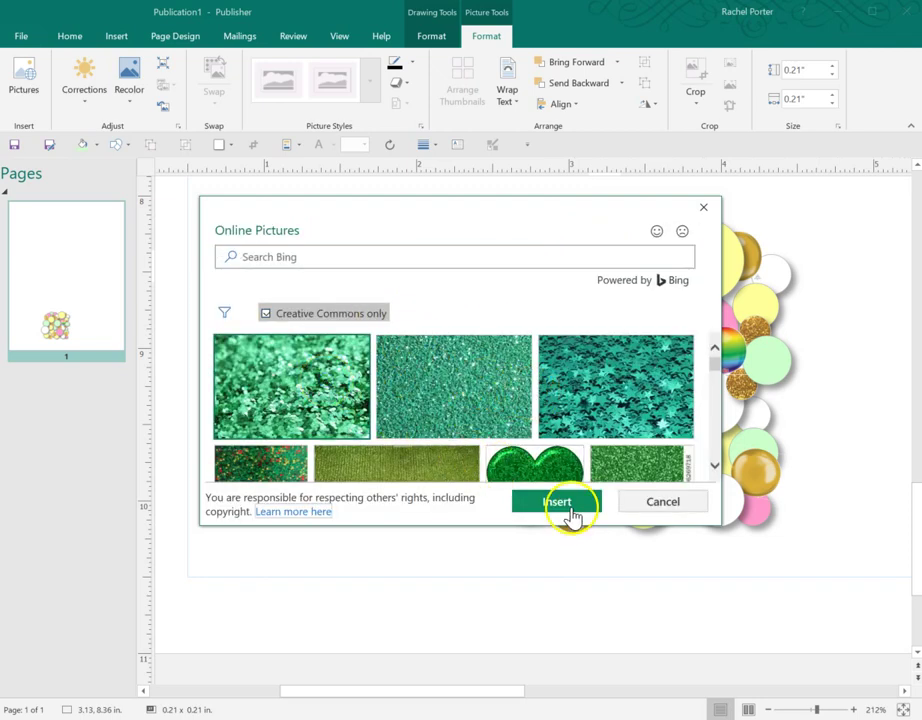
pyautogui.scroll(-2, 527, 403)
pyautogui.scroll(-2, 527, 403)
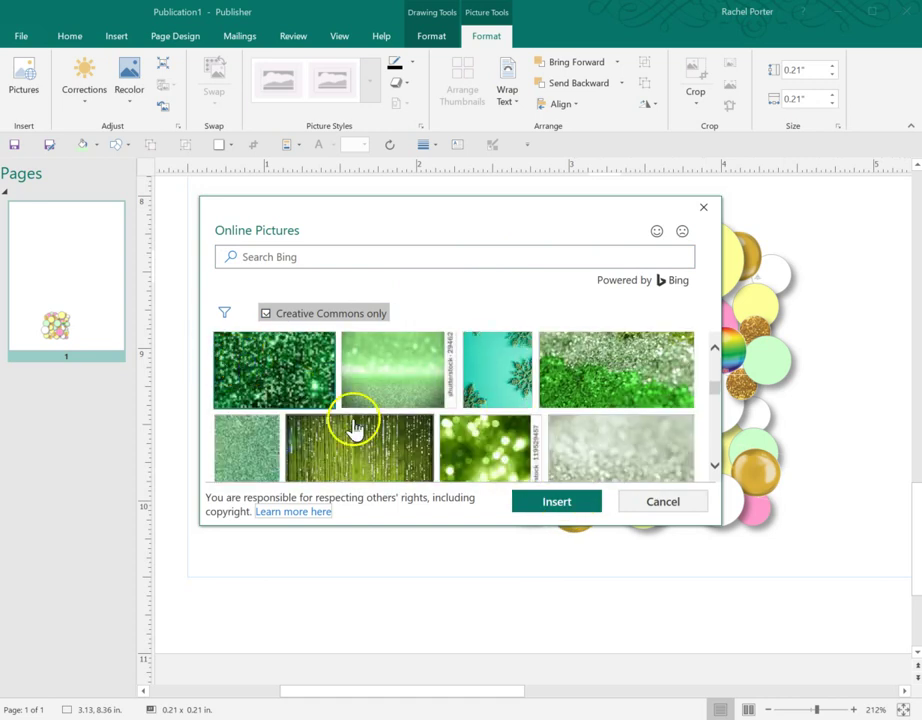
pyautogui.click(556, 502)
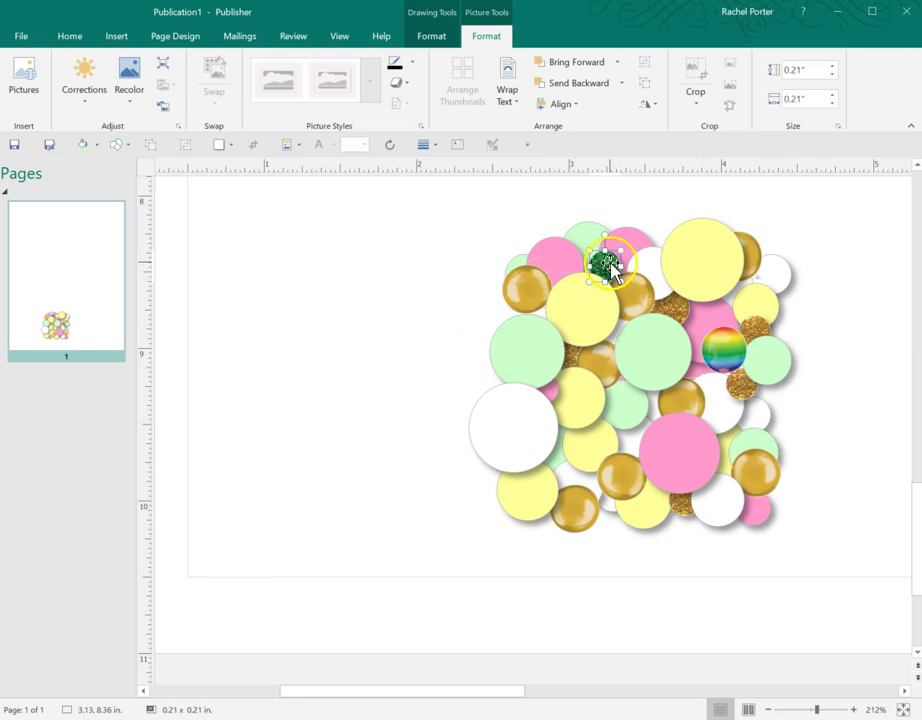
# Recolor the glitter picture with the blue swatch, after briefly trying grey.
pyautogui.click(134, 76)
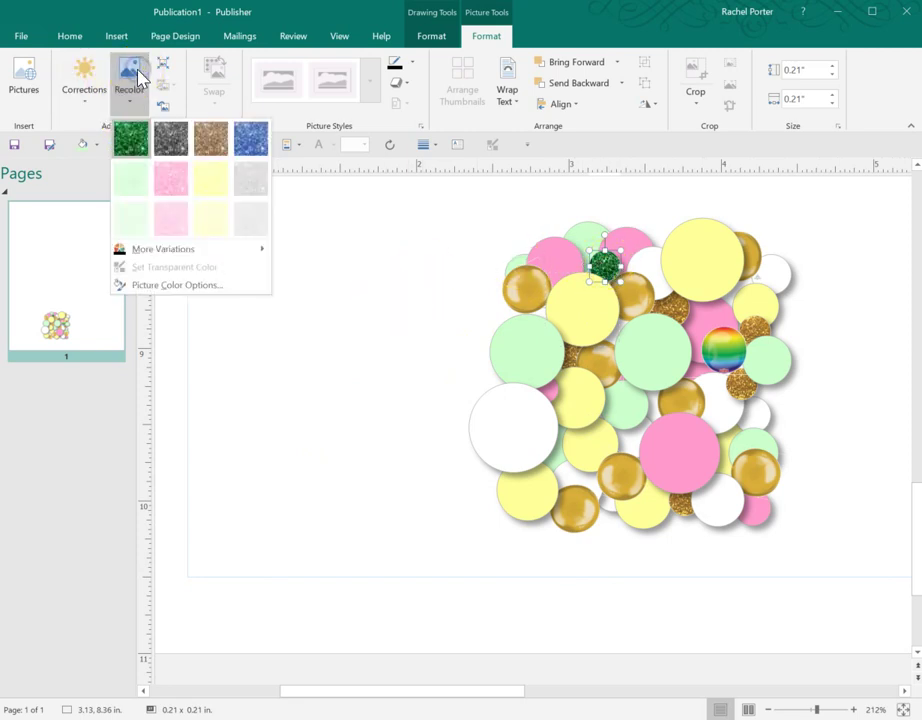
pyautogui.click(170, 138)
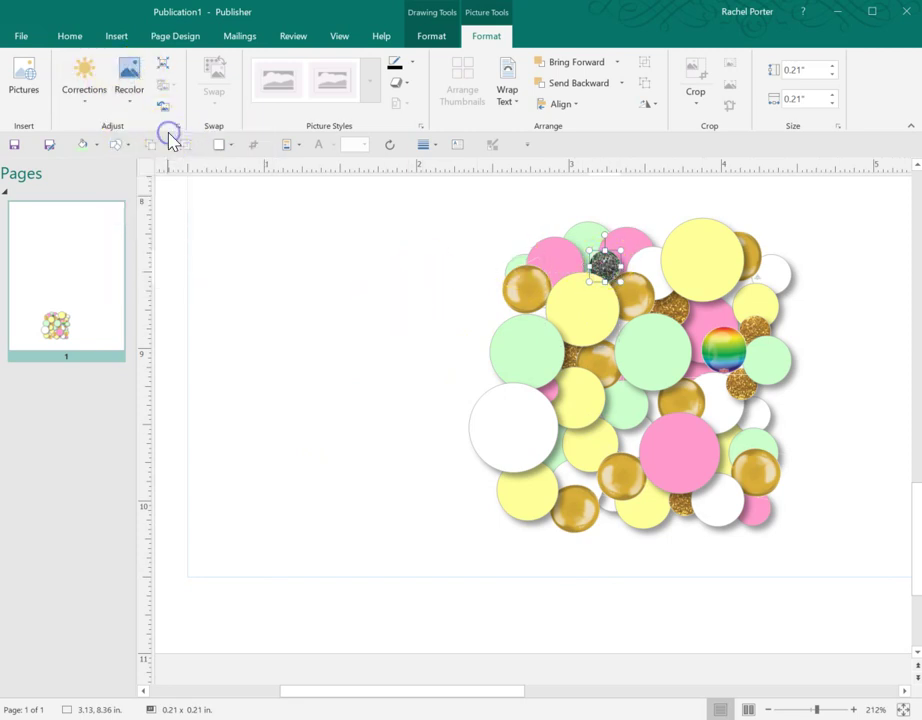
pyautogui.click(147, 76)
pyautogui.click(249, 138)
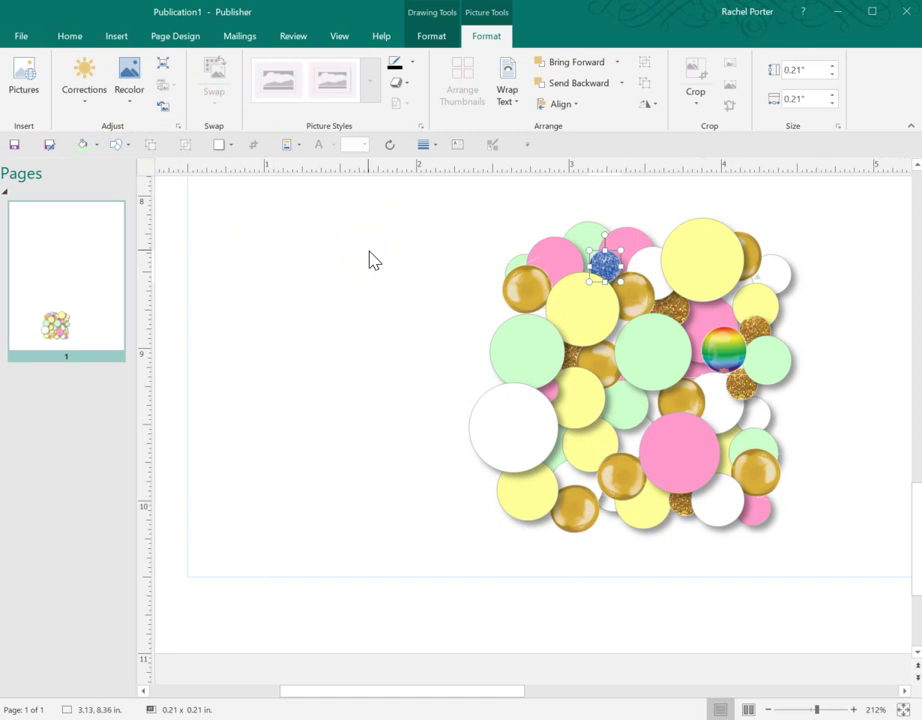
# Bring up the Picture Color Options for the blue glitter balloon.
pyautogui.click(146, 88)
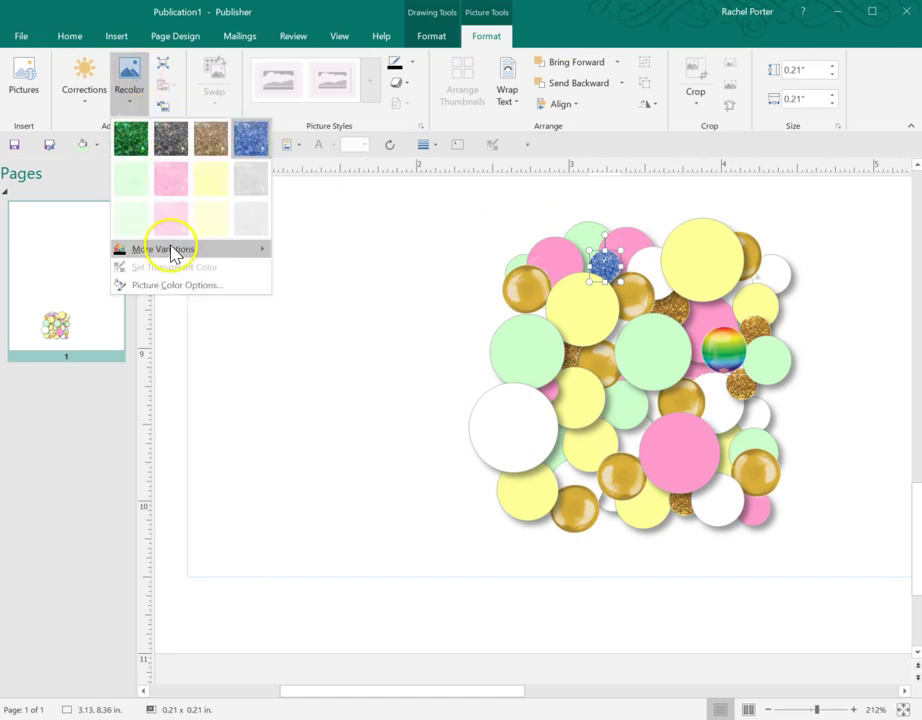
pyautogui.moveTo(176, 255)
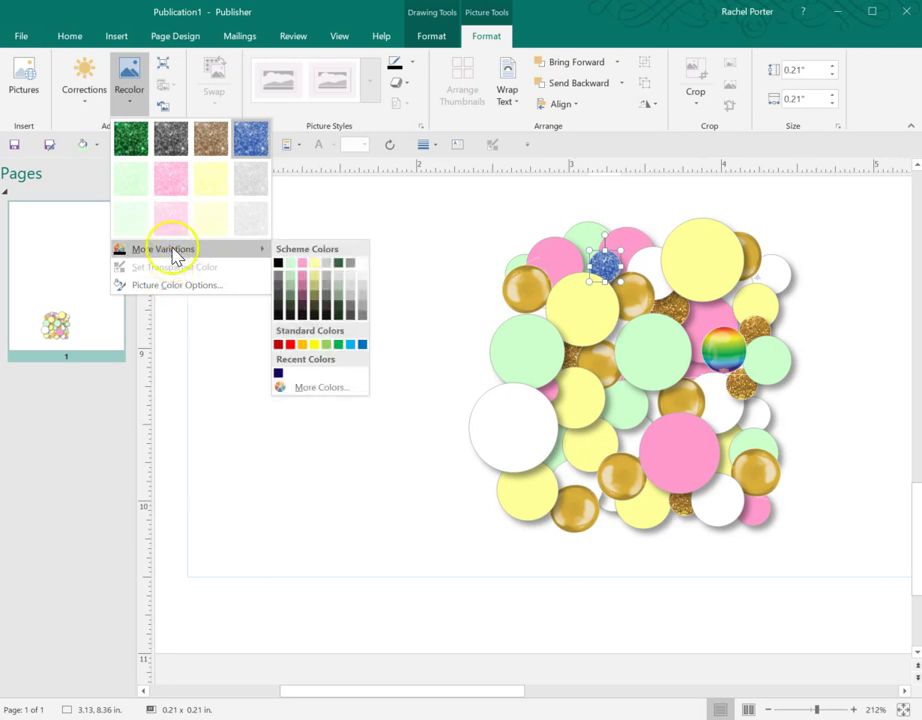
pyautogui.click(173, 286)
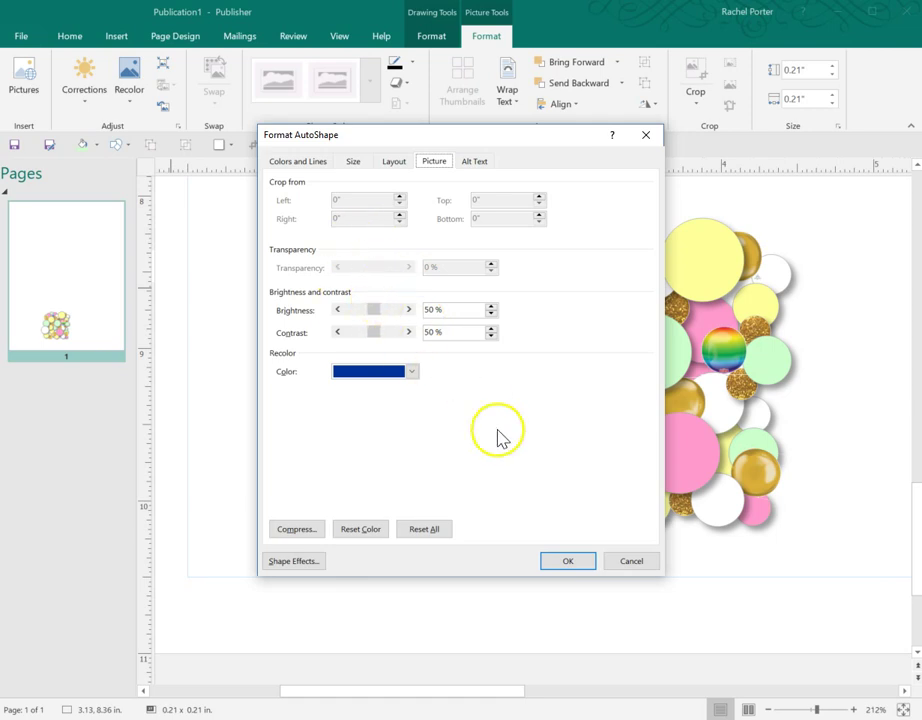
# Cancel the colour options and apply darker Corrections presets for a deeper blue balloon.
pyautogui.click(632, 562)
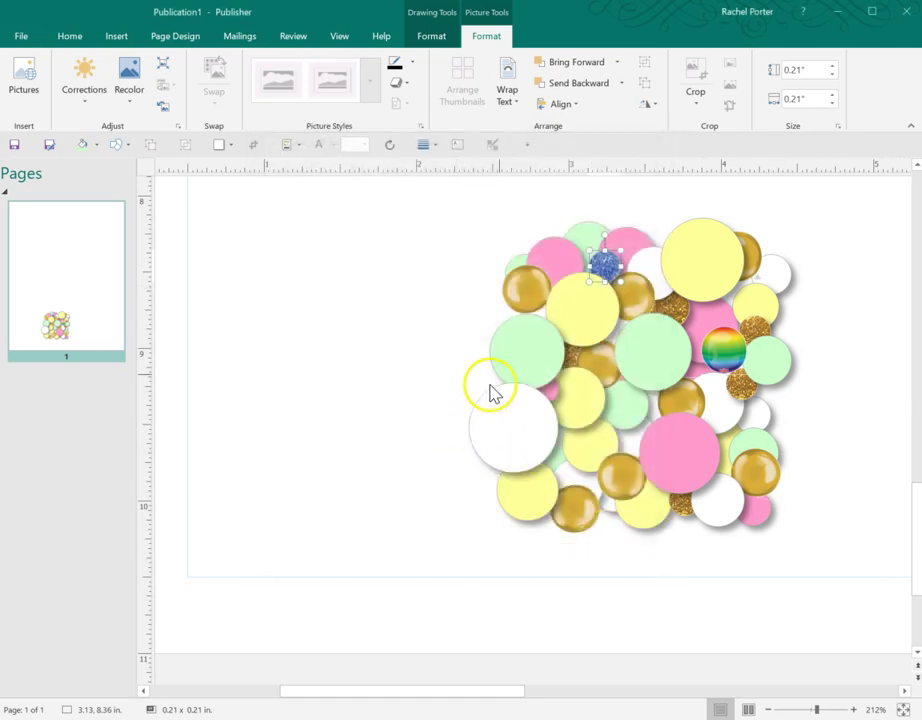
pyautogui.click(84, 85)
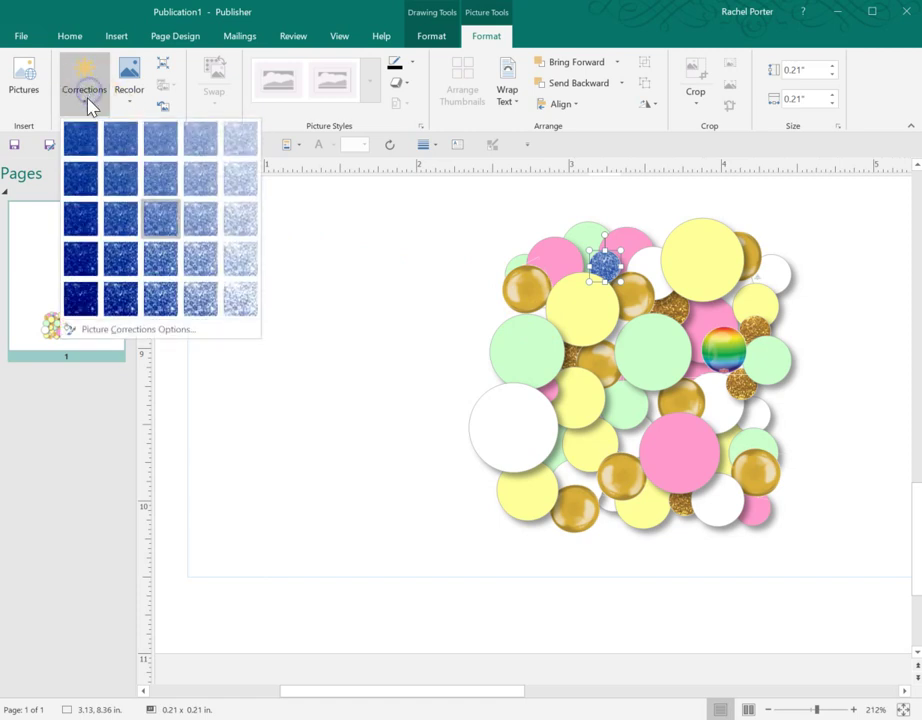
pyautogui.click(89, 268)
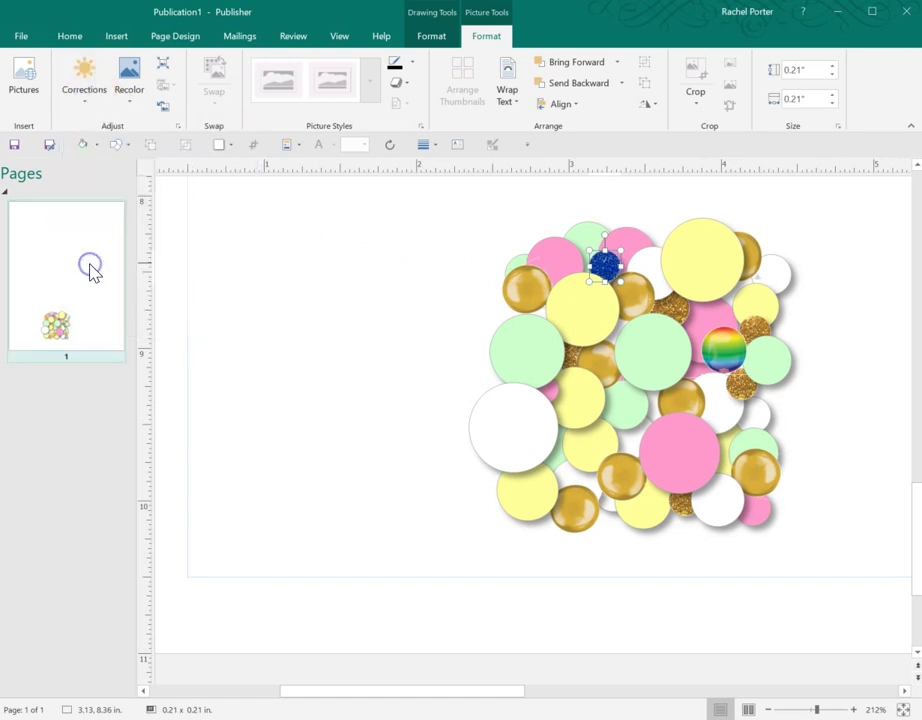
pyautogui.click(83, 98)
pyautogui.click(117, 200)
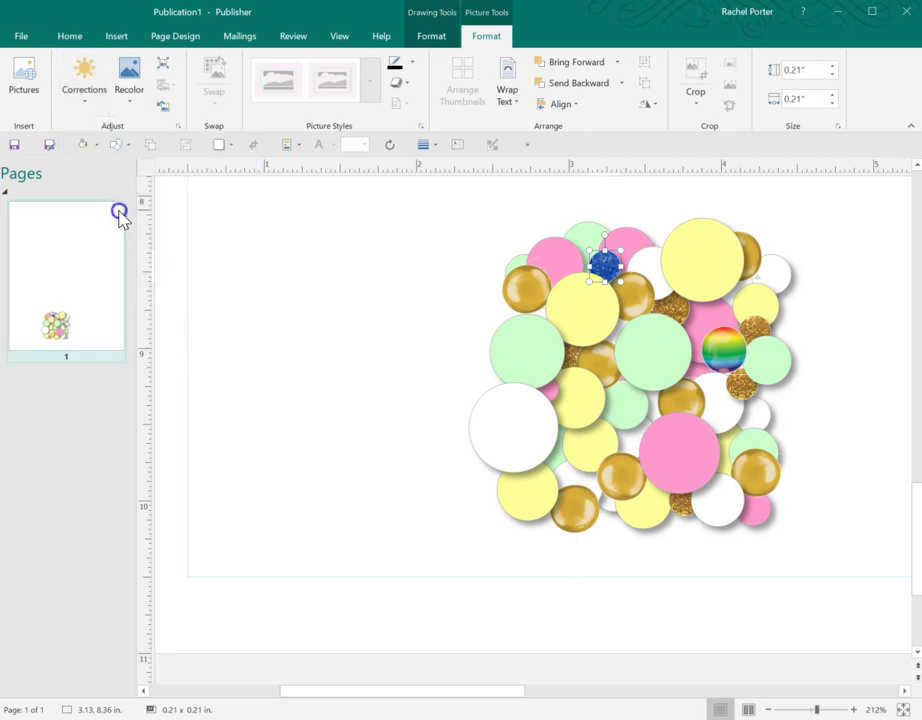
pyautogui.click(90, 80)
pyautogui.click(137, 260)
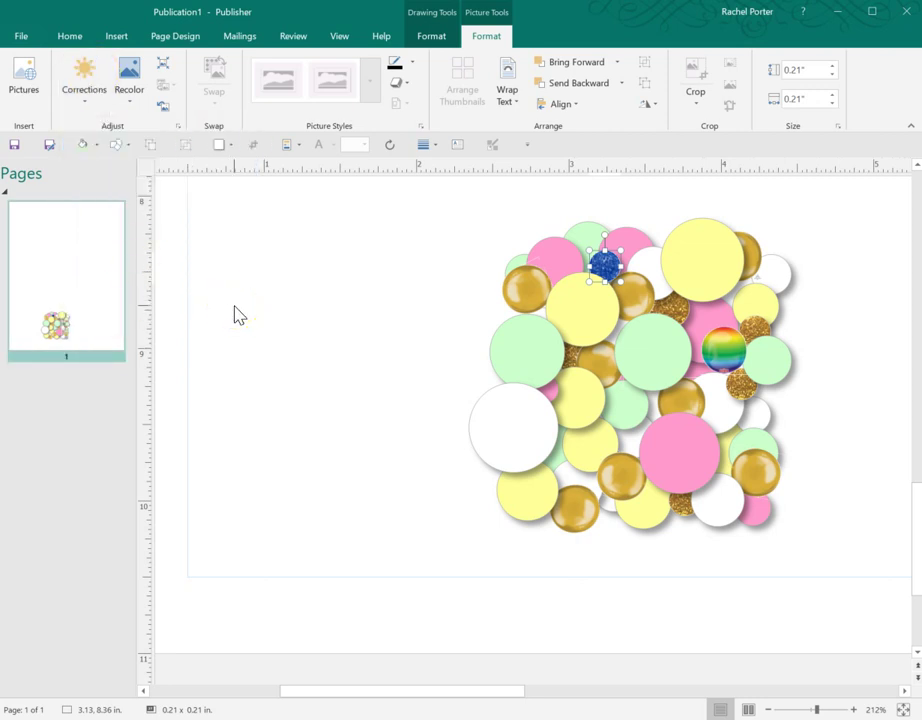